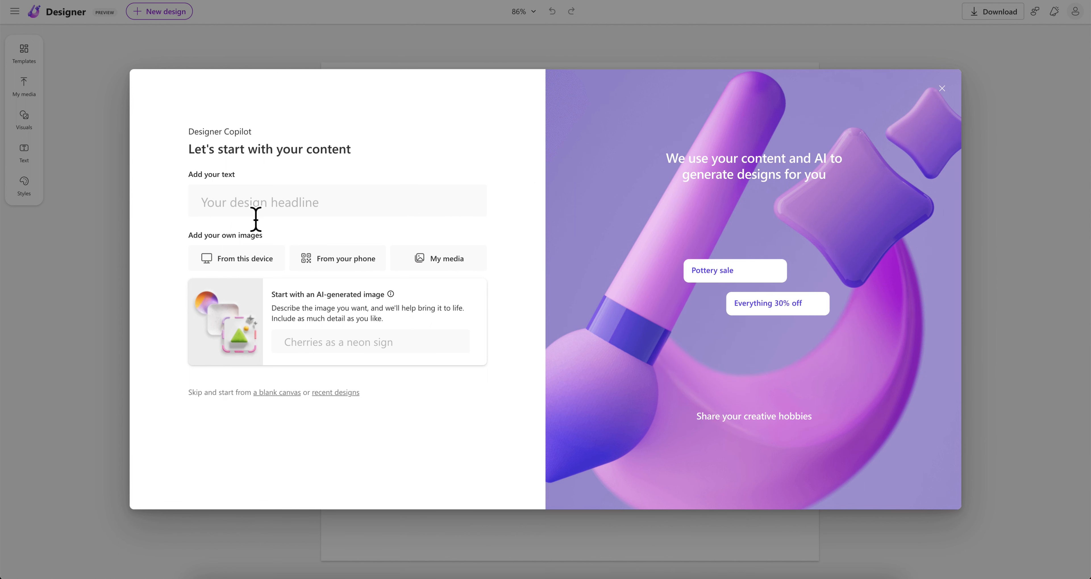
Step: Enter the headline "back to school sale" to generate design suggestions and browse the suggested designs
{"action": "left_click", "coordinate": [288, 211]}
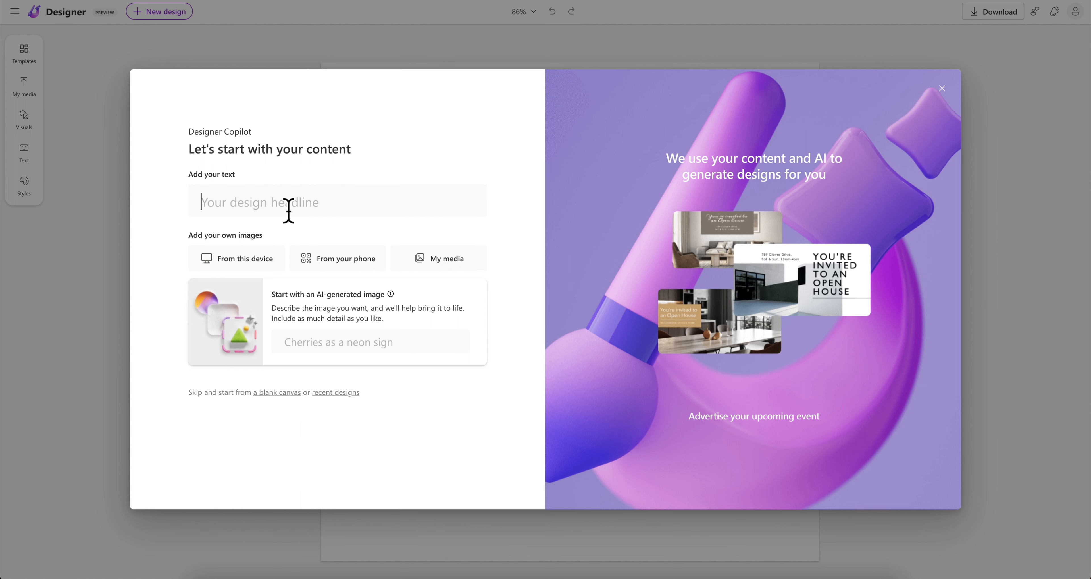
{"action": "type", "text": "back t"}
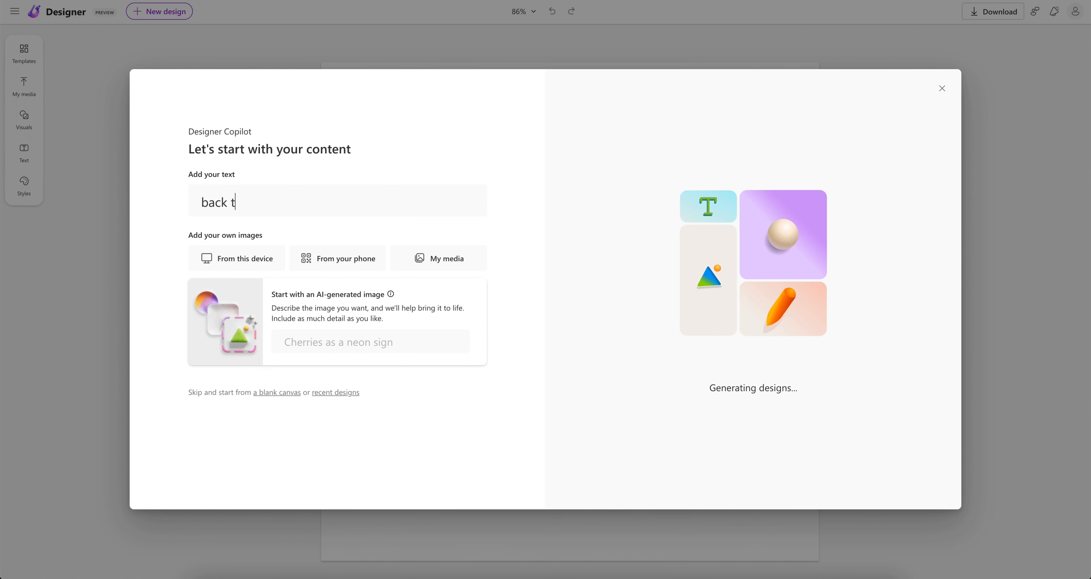
{"action": "type", "text": "o school sale"}
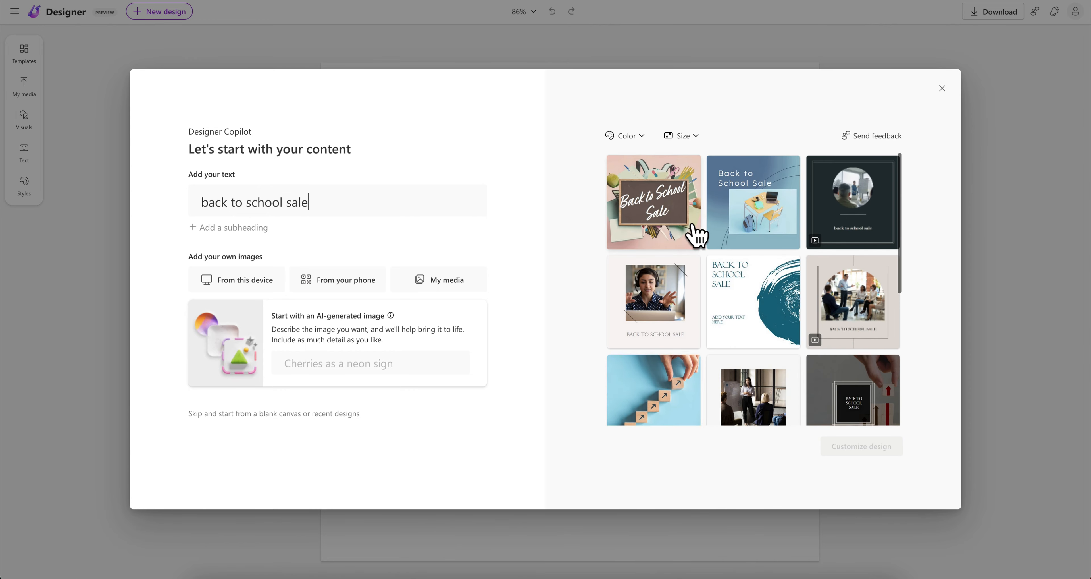
{"action": "scroll", "coordinate": [739, 314], "scroll_direction": "down", "scroll_amount": 3}
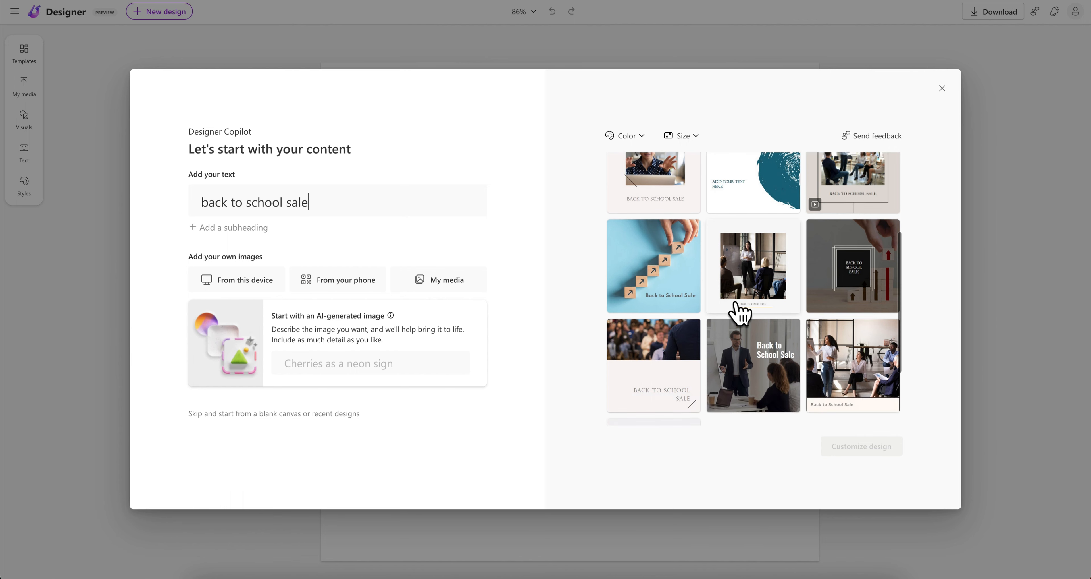
{"action": "scroll", "coordinate": [739, 313], "scroll_direction": "up", "scroll_amount": 3}
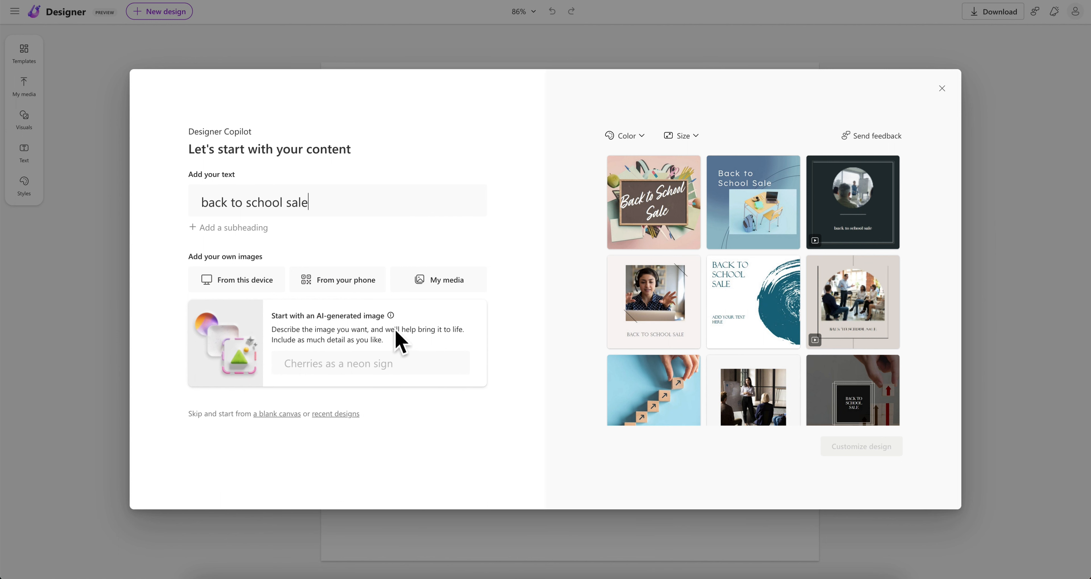
Step: Generate AI images of "garden with red tomatoes" in the style of romanticism, tasteful, preview the first one in the designs, and discard them
{"action": "mouse_move", "coordinate": [394, 319]}
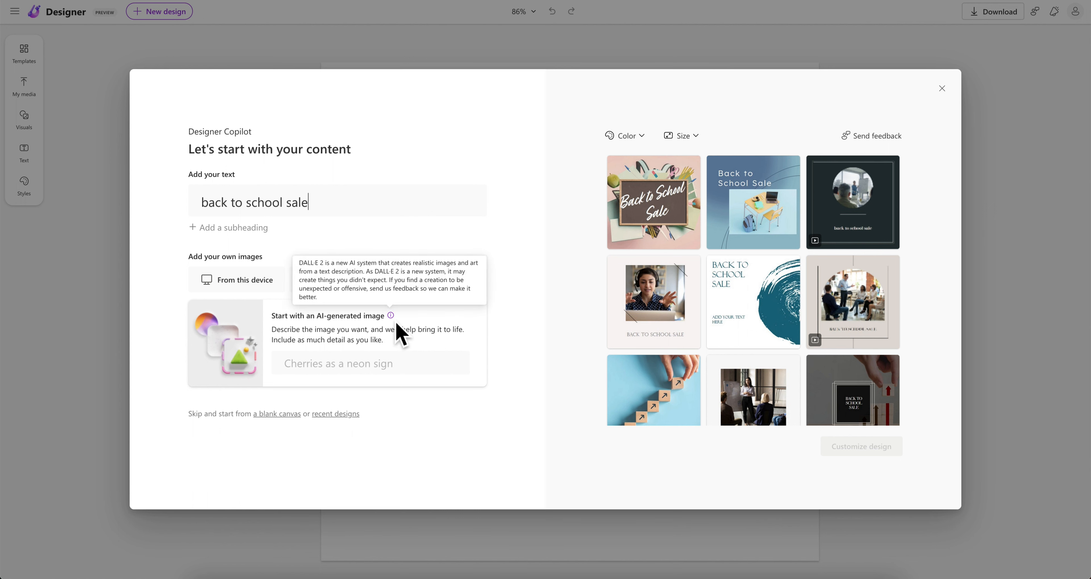
{"action": "left_click", "coordinate": [398, 325]}
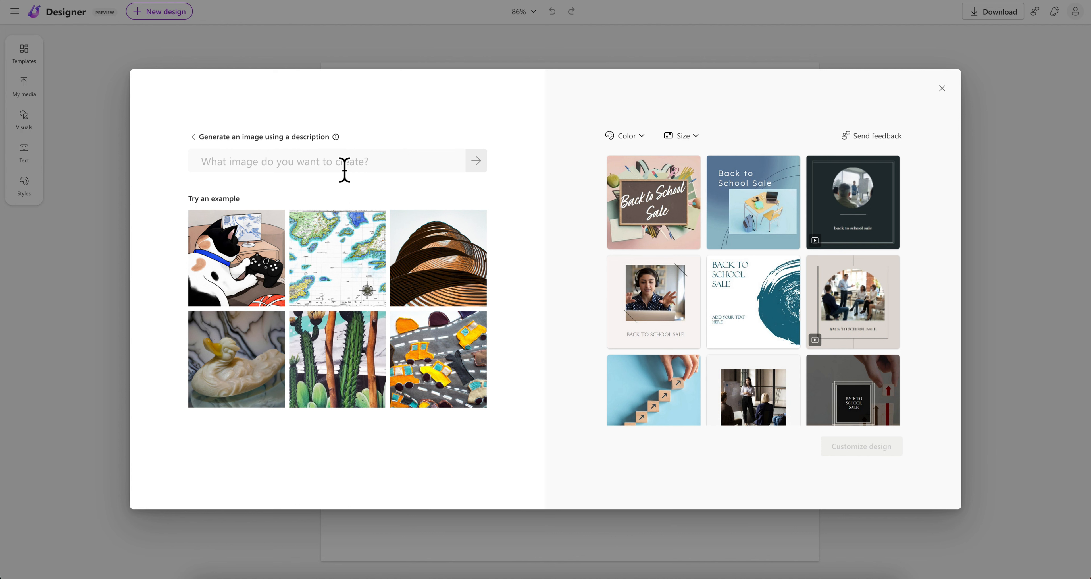
{"action": "type", "text": "garden with red tomatoes"}
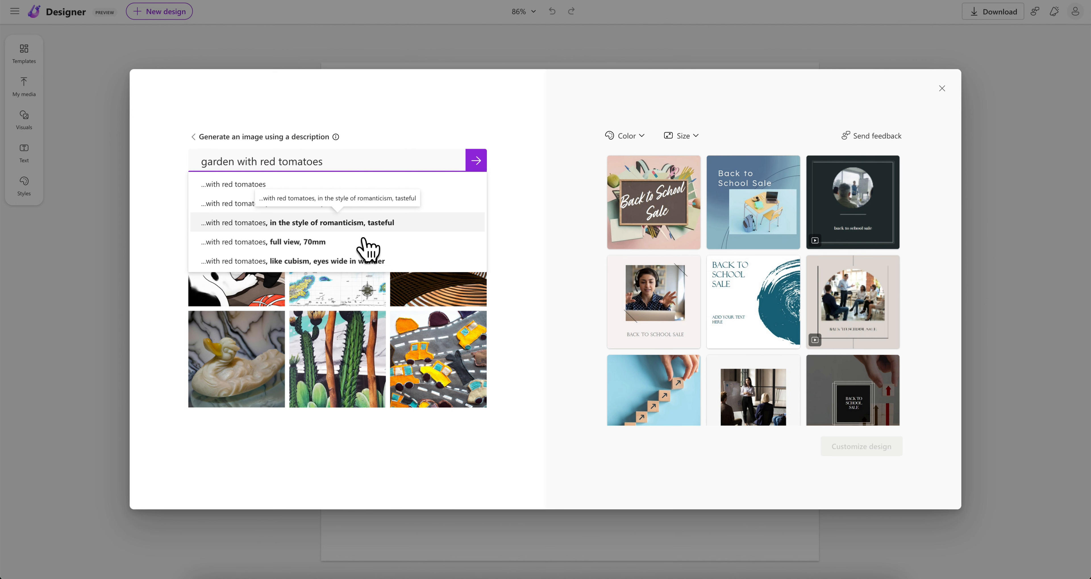
{"action": "left_click", "coordinate": [365, 223]}
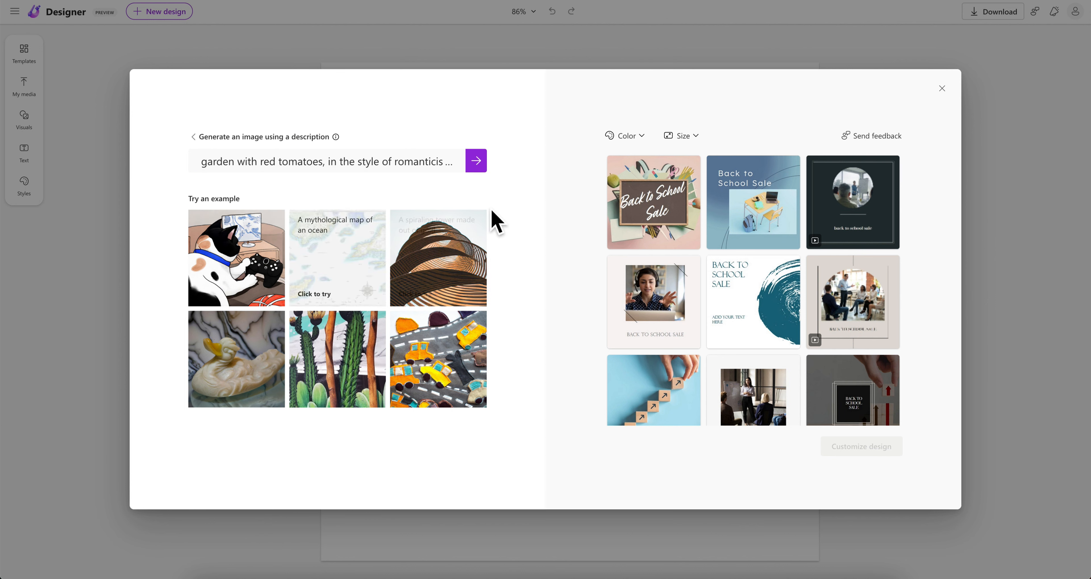
{"action": "left_click", "coordinate": [476, 161]}
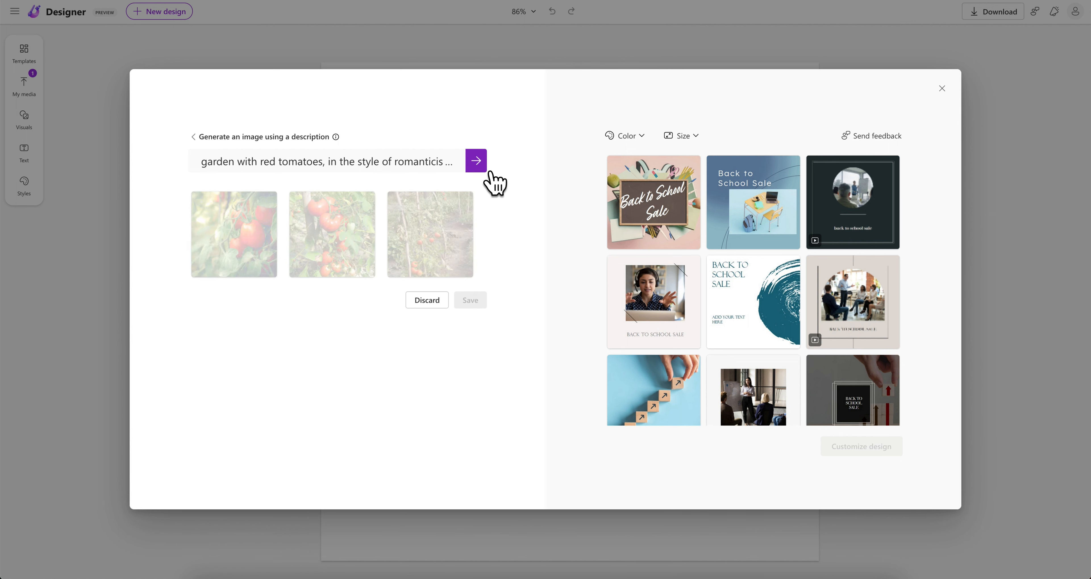
{"action": "left_click", "coordinate": [261, 238]}
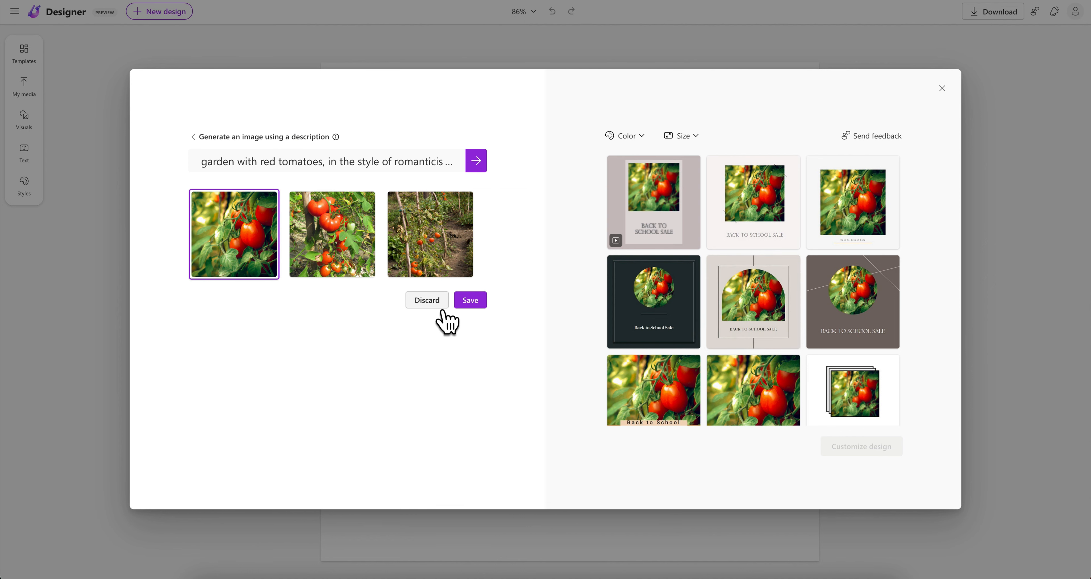
{"action": "left_click", "coordinate": [433, 303]}
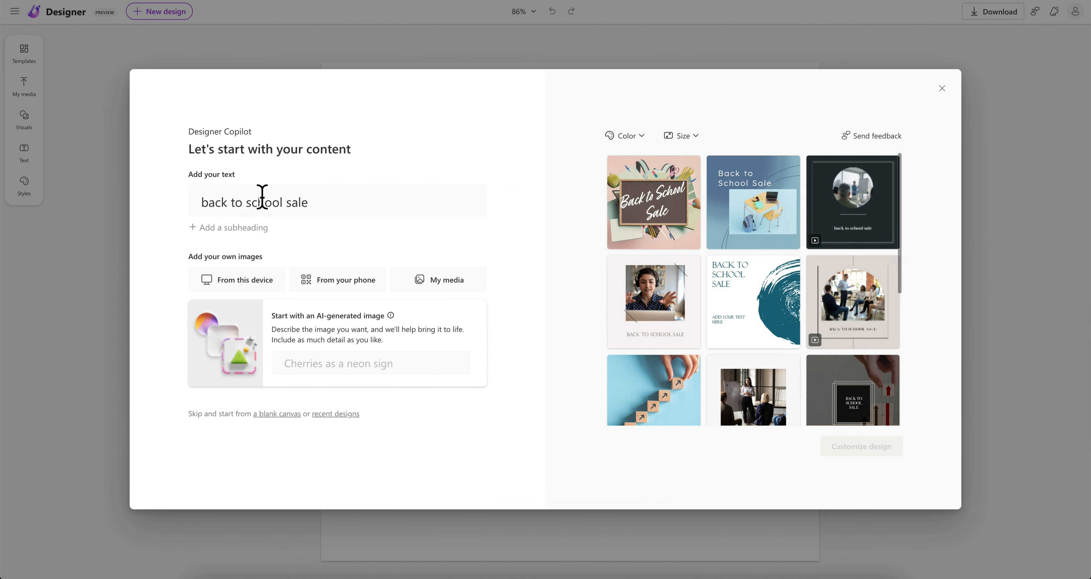
Step: Skip the suggested designs and start a blank canvas at 1080 x 1080px
{"action": "left_click", "coordinate": [293, 423]}
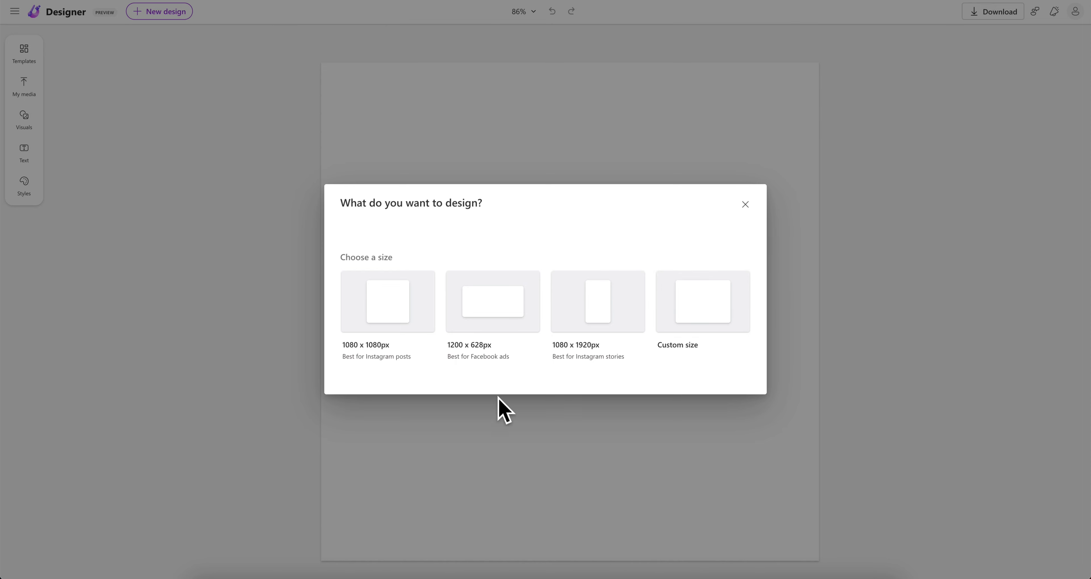
{"action": "left_click", "coordinate": [401, 314]}
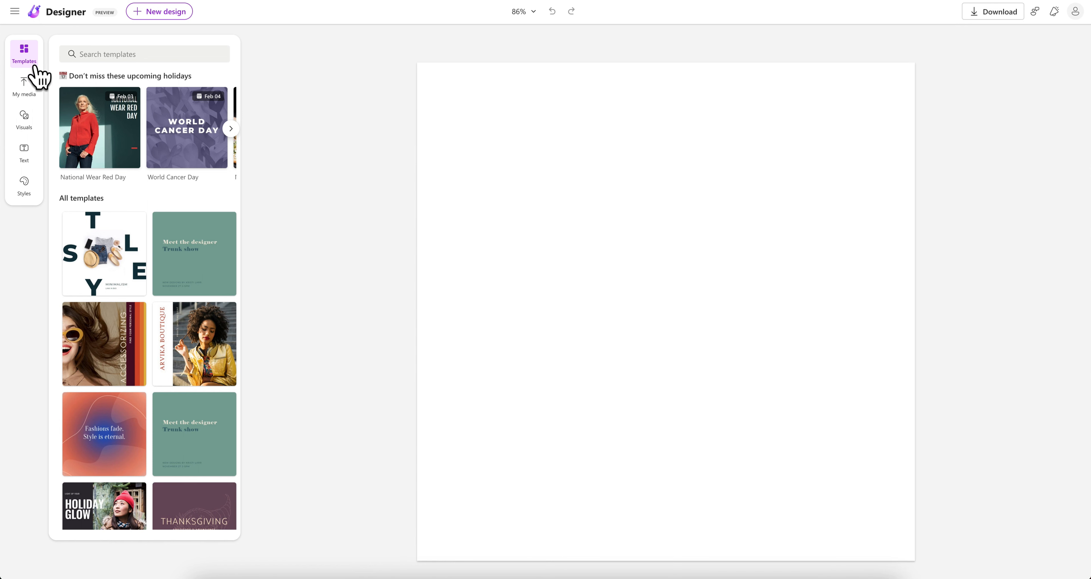
Step: Browse the templates, search them for "back to school sale", and view the uploaded media library
{"action": "scroll", "coordinate": [130, 270], "scroll_direction": "down", "scroll_amount": 7}
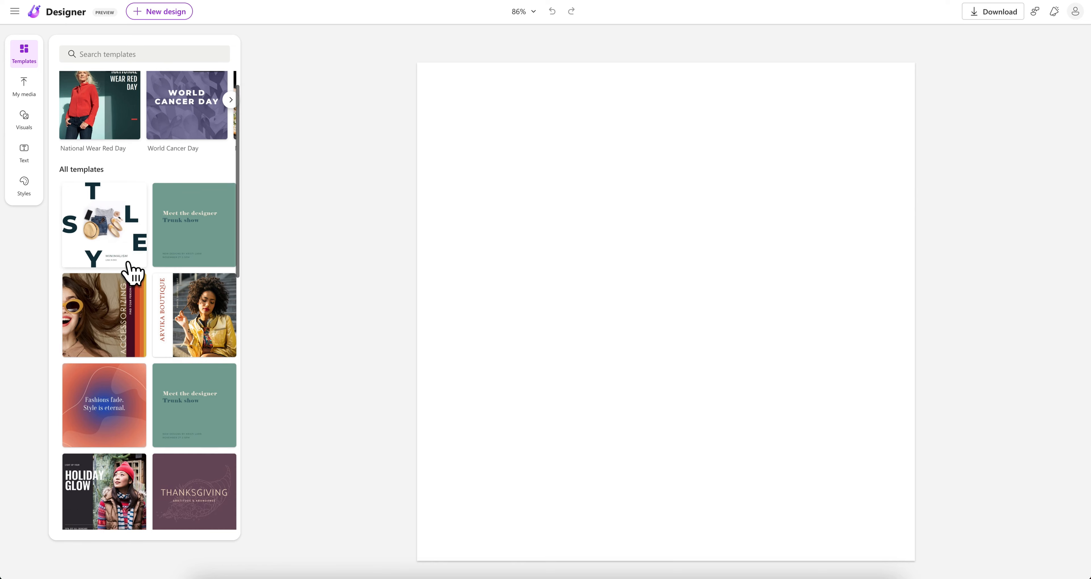
{"action": "scroll", "coordinate": [131, 273], "scroll_direction": "down", "scroll_amount": 5}
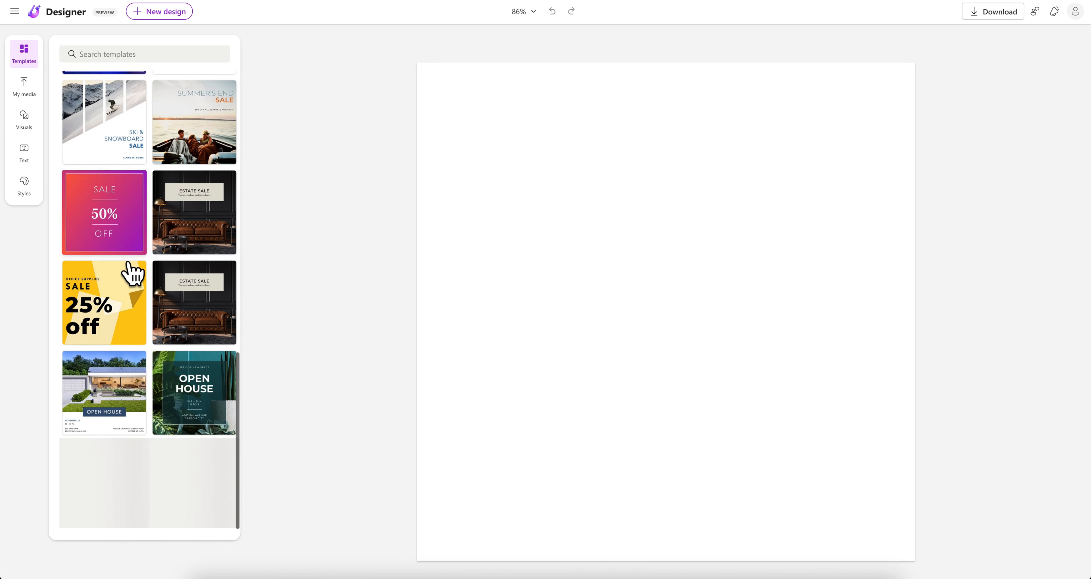
{"action": "scroll", "coordinate": [128, 264], "scroll_direction": "up", "scroll_amount": 13}
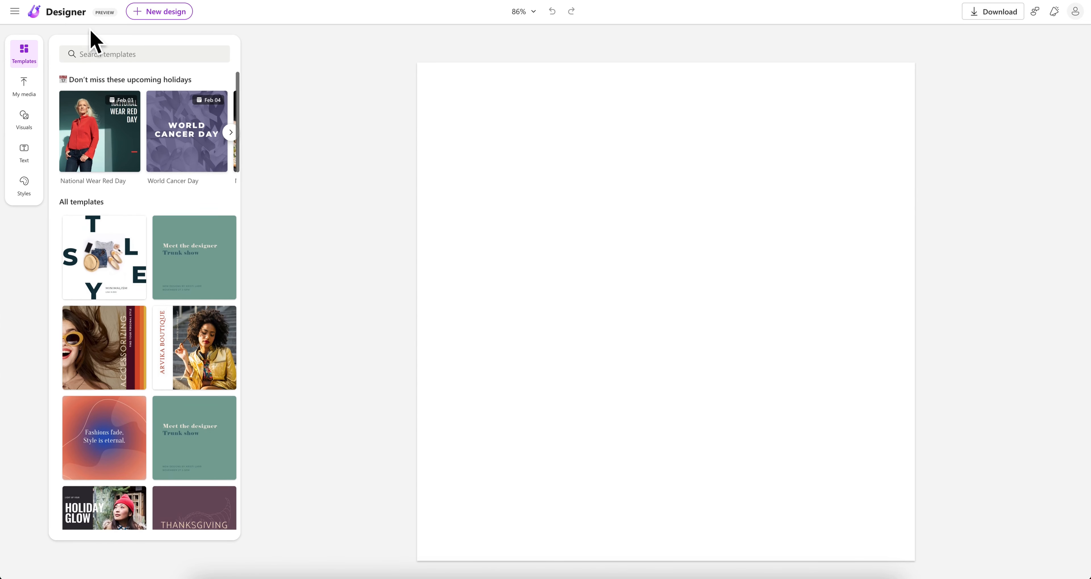
{"action": "left_click", "coordinate": [97, 60]}
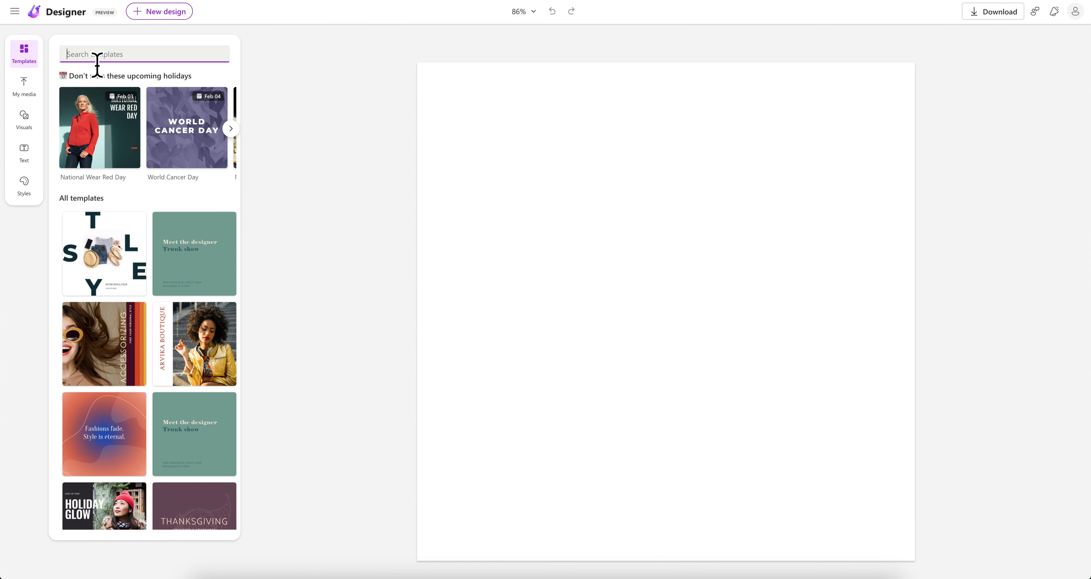
{"action": "type", "text": "back to school sale"}
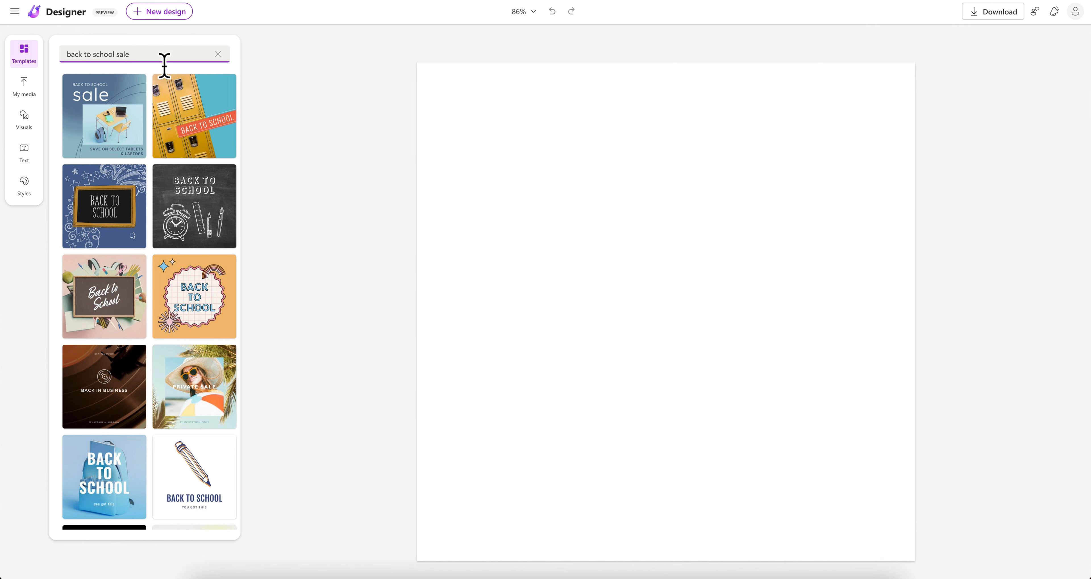
{"action": "left_click", "coordinate": [39, 108]}
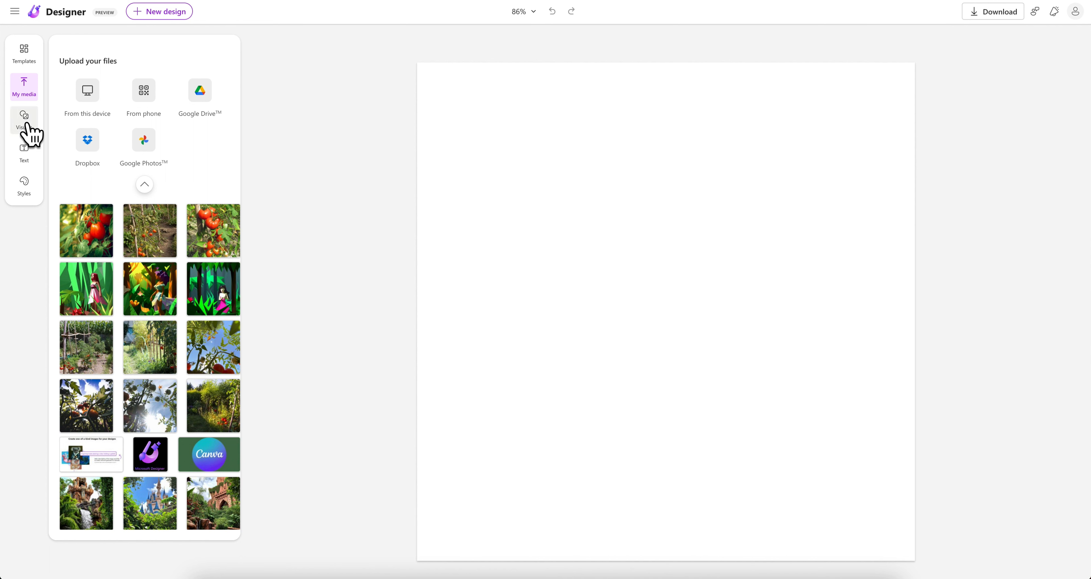
Step: Generate AI images from the description "princess standing in the middle of a jungle" extended with one of the suggested style endings
{"action": "left_click", "coordinate": [39, 140]}
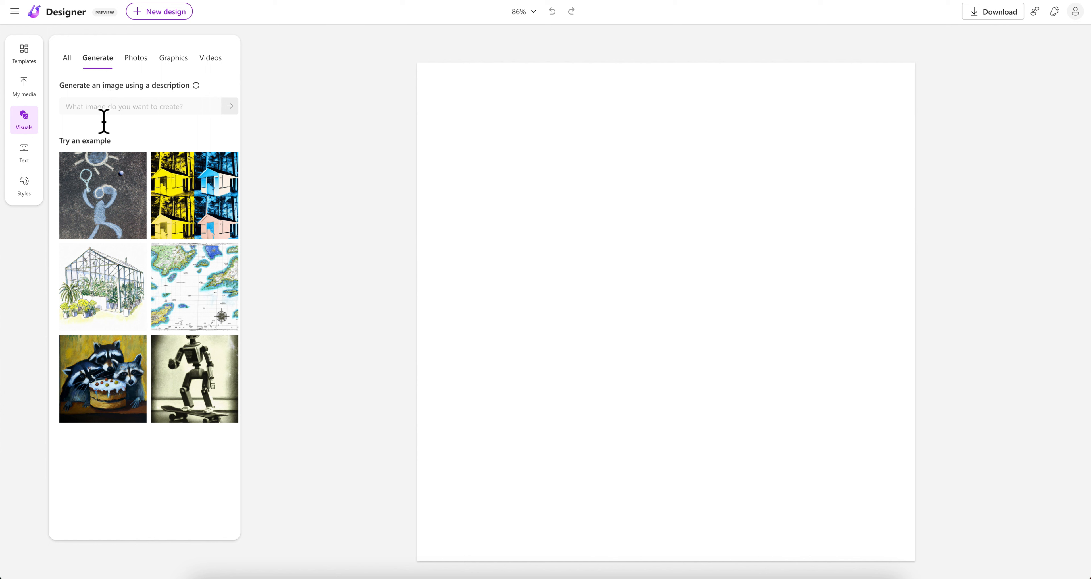
{"action": "type", "text": "p"}
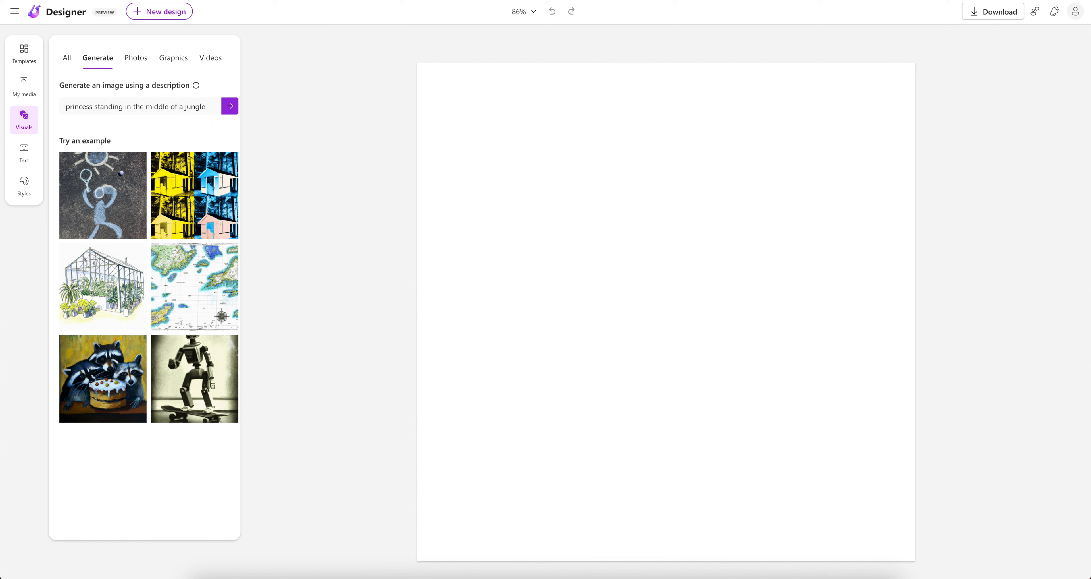
{"action": "left_click", "coordinate": [206, 106]}
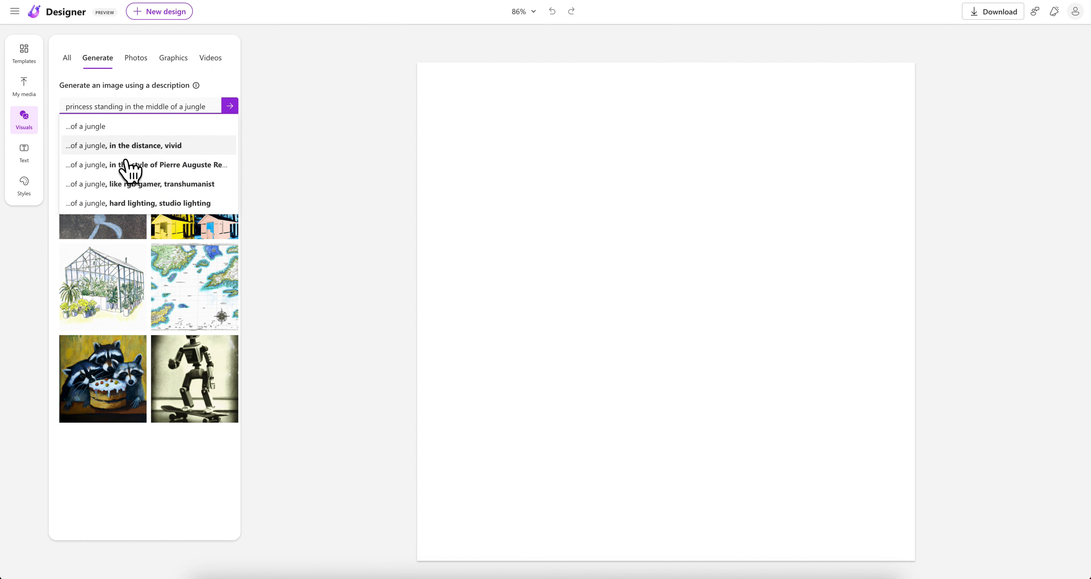
{"action": "left_click", "coordinate": [146, 165]}
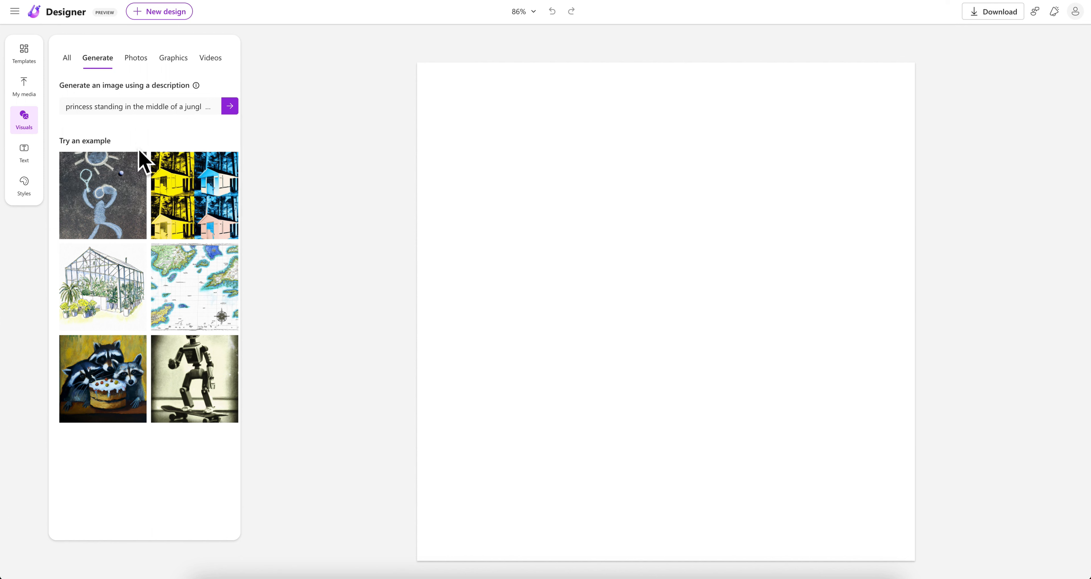
{"action": "left_click", "coordinate": [235, 113]}
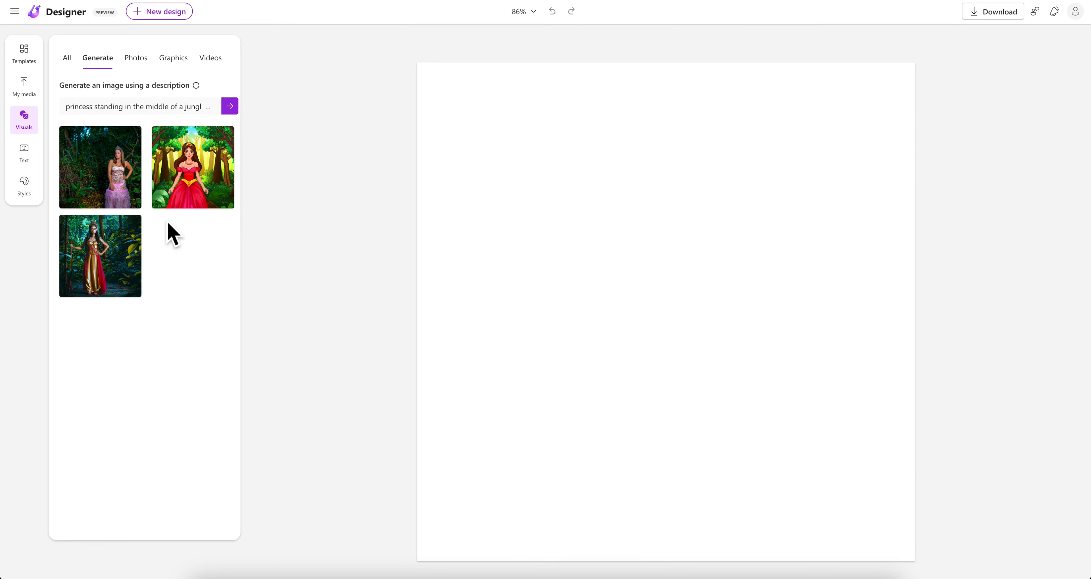
Step: Place the generated image of the princess in the red dress on the canvas and enlarge it to cover most of the page
{"action": "left_click", "coordinate": [215, 201]}
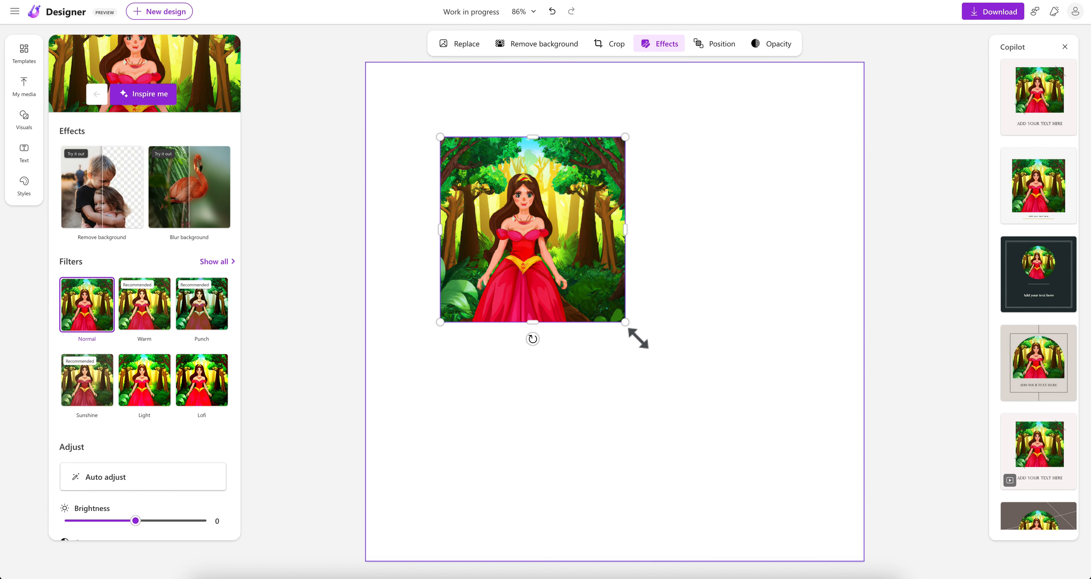
{"action": "left_click_drag", "start_coordinate": [640, 335], "coordinate": [849, 366]}
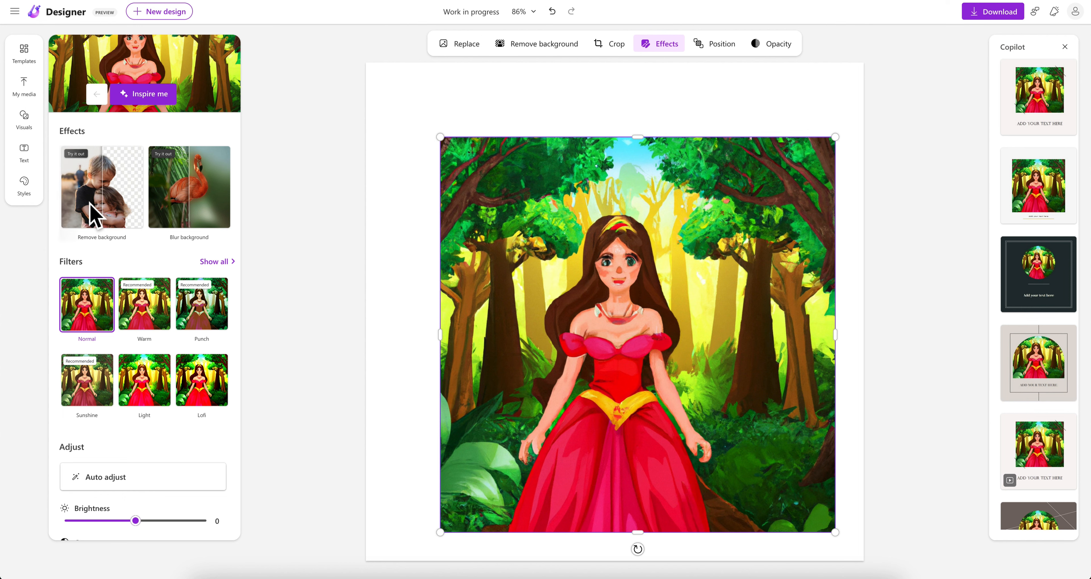
Step: Try removing the background from the princess image and undo the removal
{"action": "left_click", "coordinate": [94, 214]}
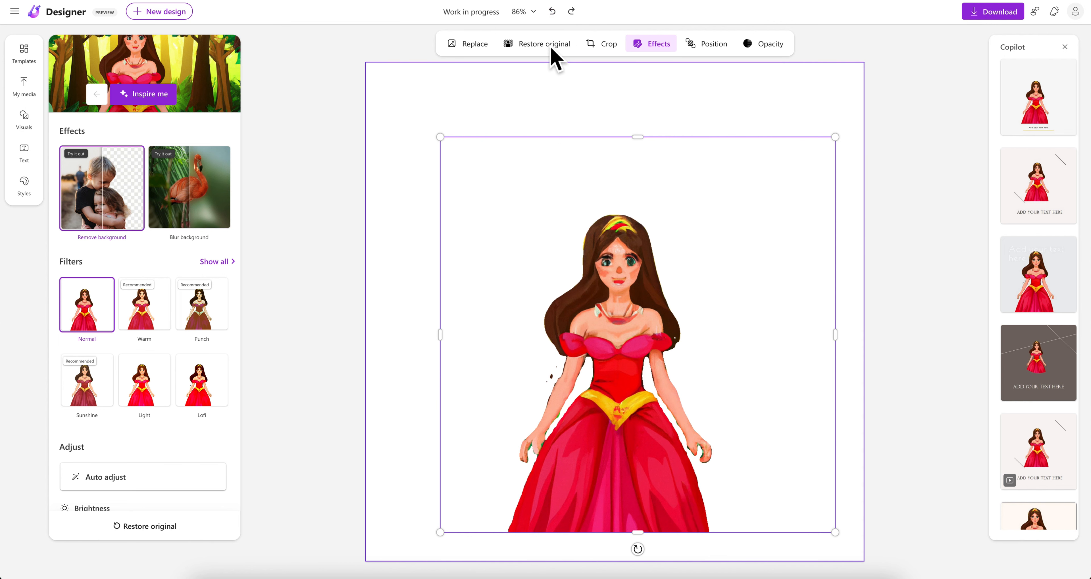
{"action": "left_click", "coordinate": [553, 12]}
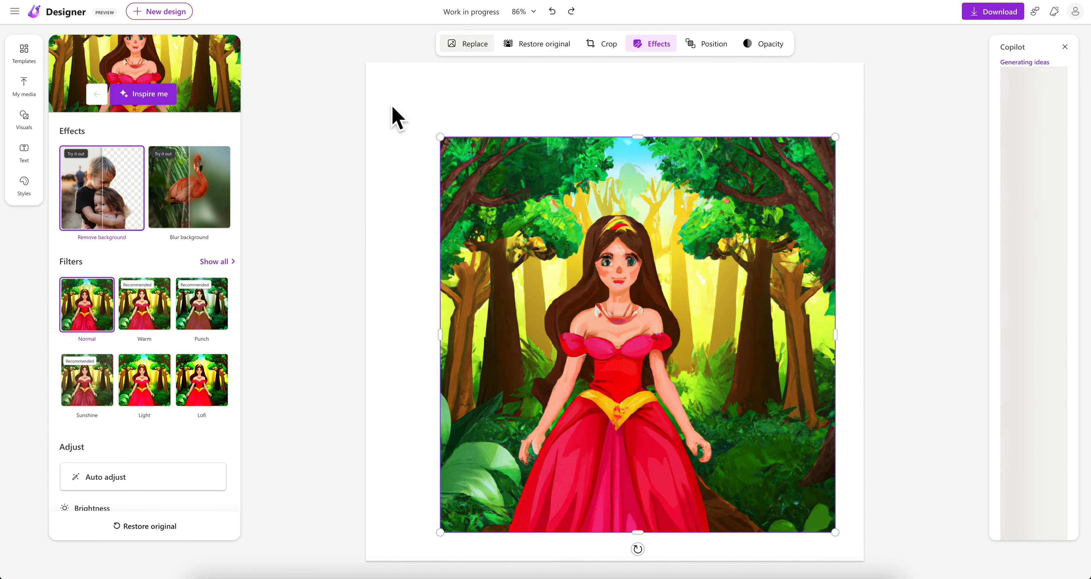
{"action": "left_click", "coordinate": [215, 211]}
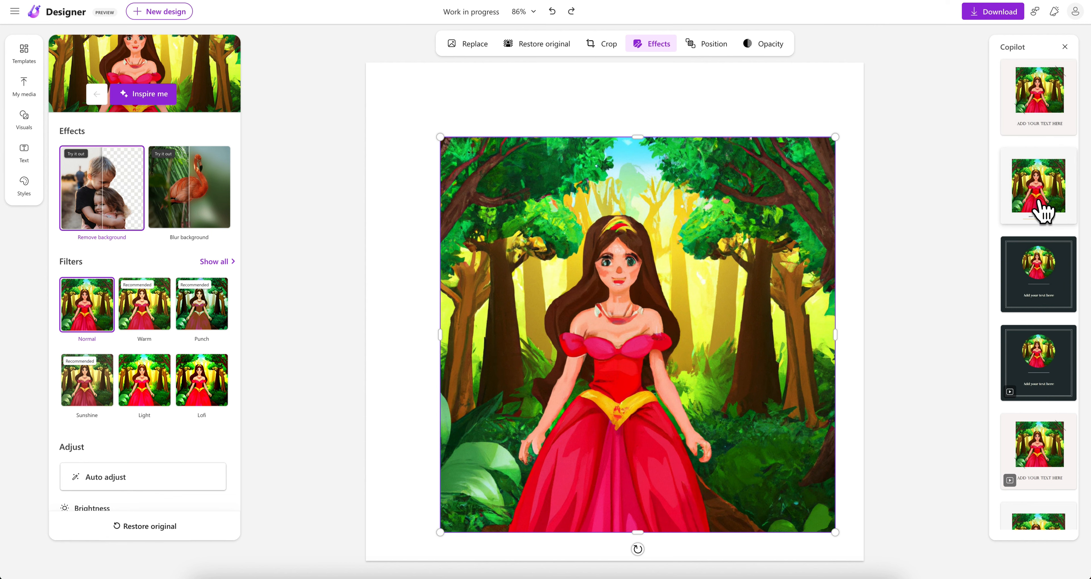
Step: Compare the suggested Copilot layouts on the canvas and keep the light one with diagonal lines and a text placeholder below the princess image
{"action": "left_click", "coordinate": [1056, 118]}
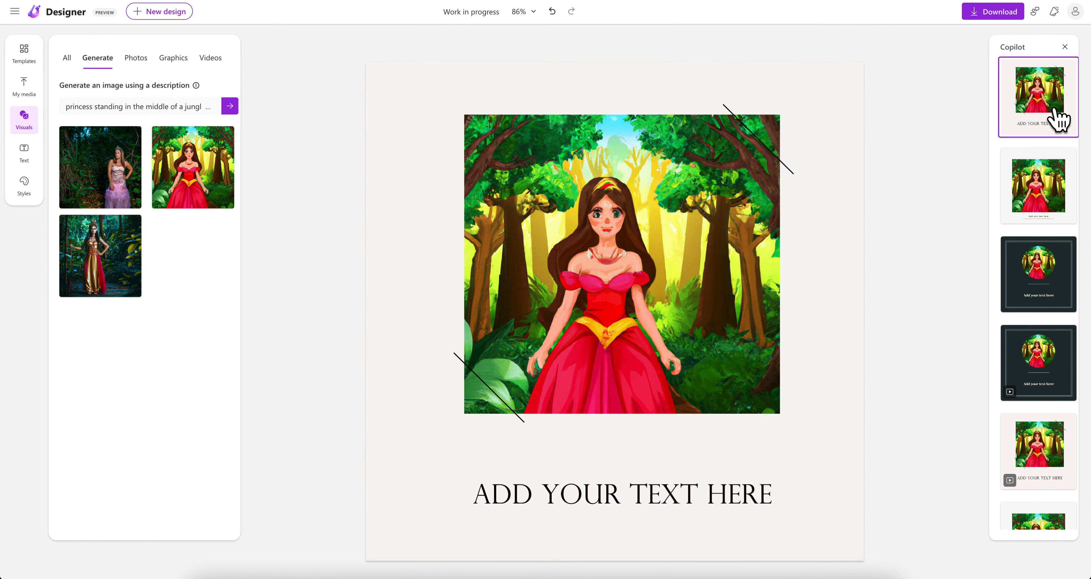
{"action": "left_click", "coordinate": [1048, 192]}
{"action": "left_click", "coordinate": [1043, 303]}
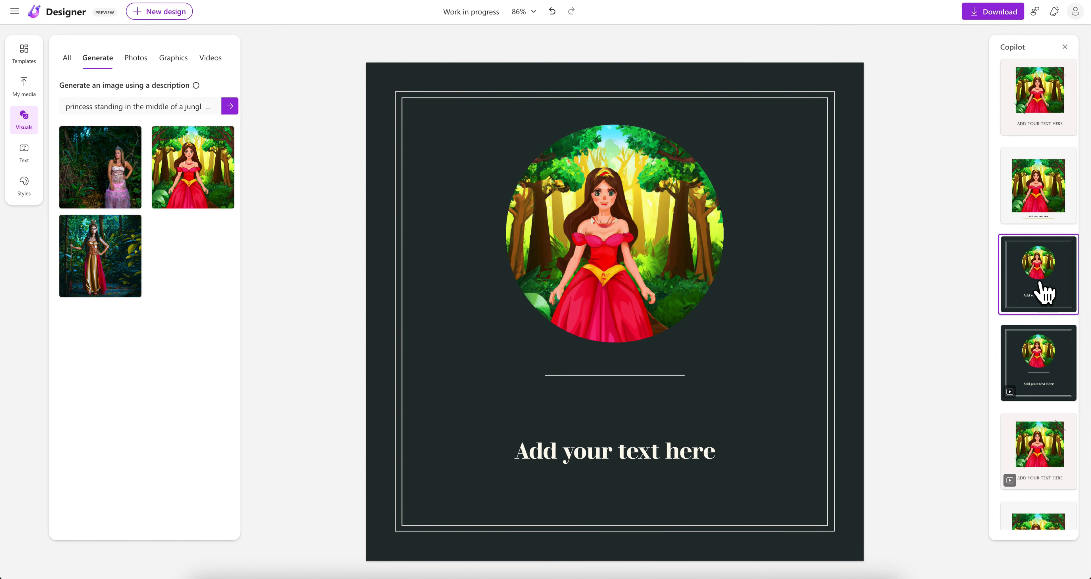
{"action": "left_click", "coordinate": [1048, 102]}
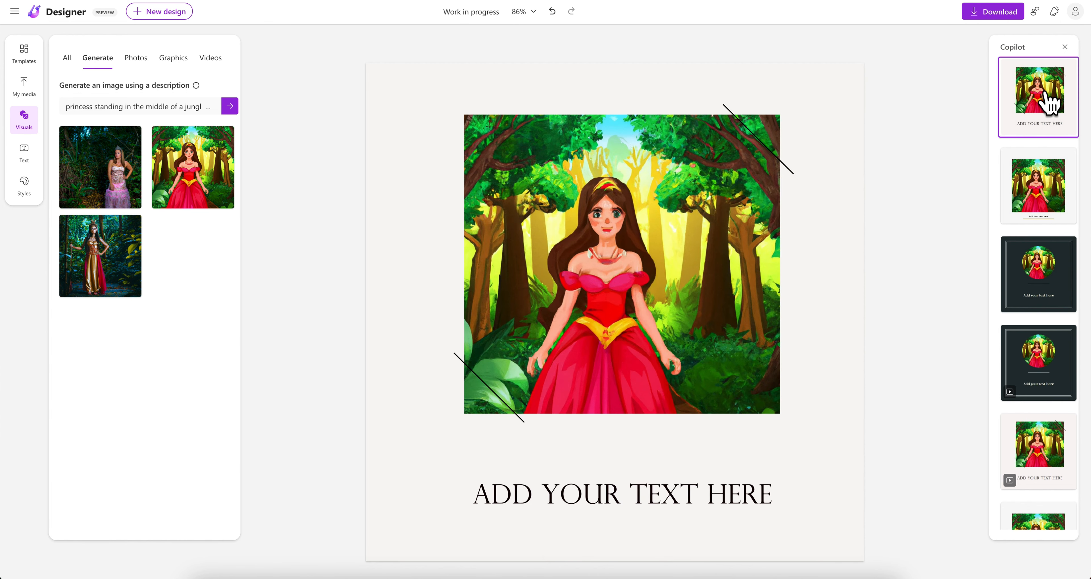
{"action": "scroll", "coordinate": [1046, 330], "scroll_direction": "down", "scroll_amount": 3}
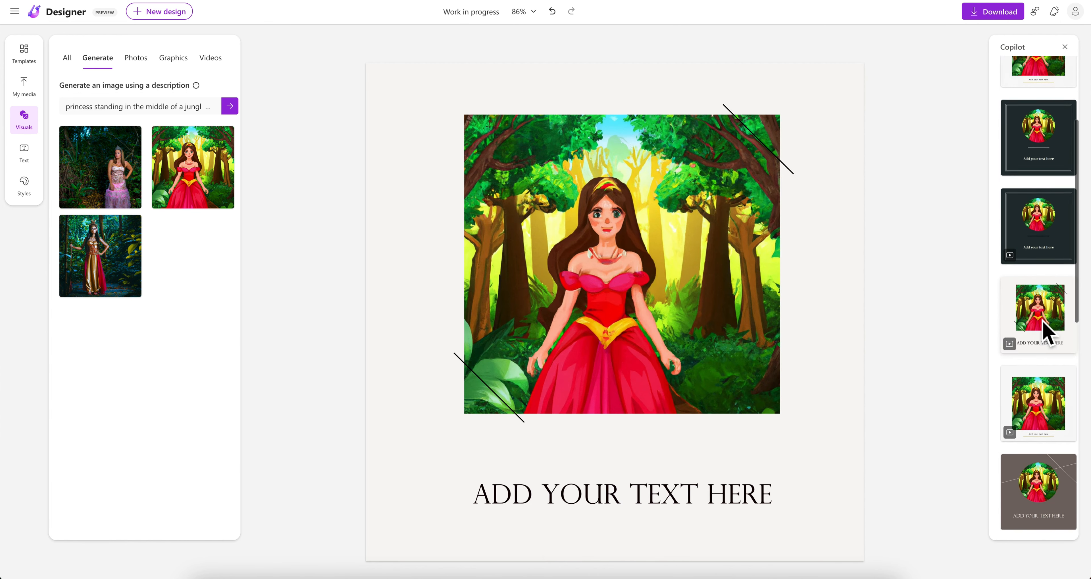
{"action": "scroll", "coordinate": [1044, 333], "scroll_direction": "up", "scroll_amount": 3}
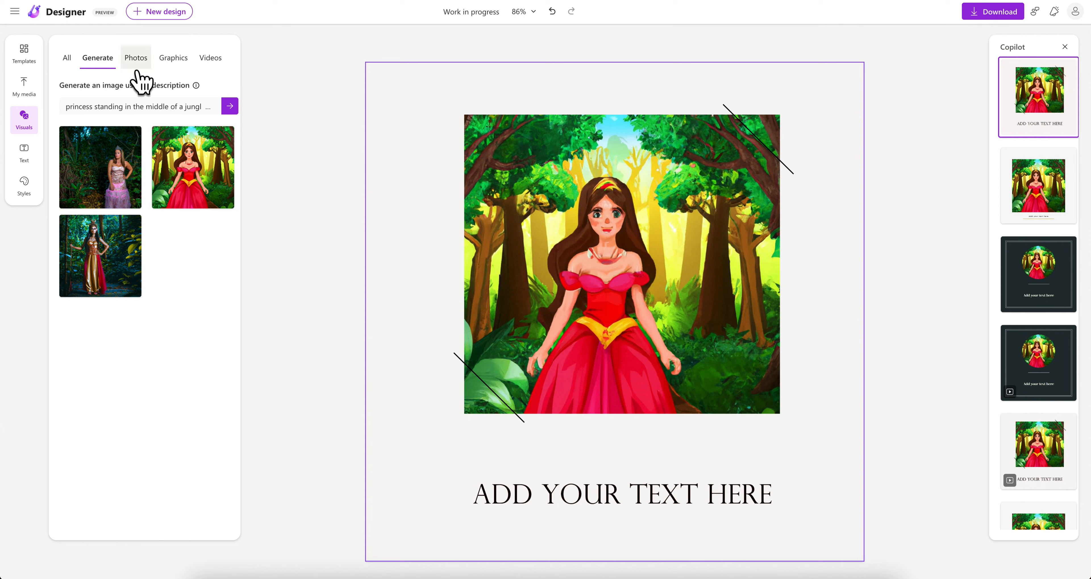
Step: Search the stock photos for "beach", add the cloudy-sky beach photo, and move it over the lower right part of the princess image
{"action": "left_click", "coordinate": [152, 79]}
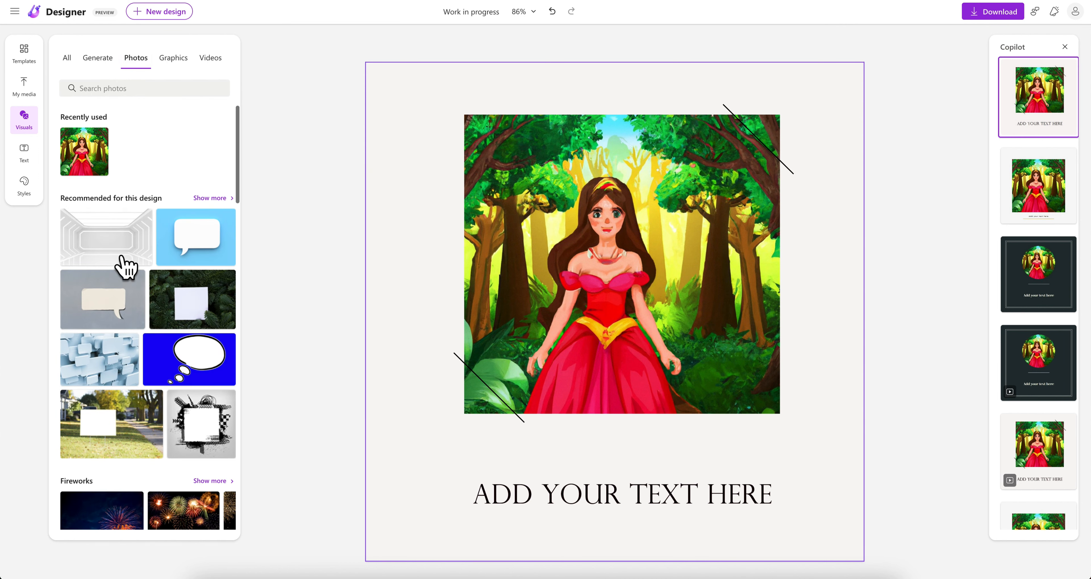
{"action": "scroll", "coordinate": [125, 341], "scroll_direction": "down", "scroll_amount": 6}
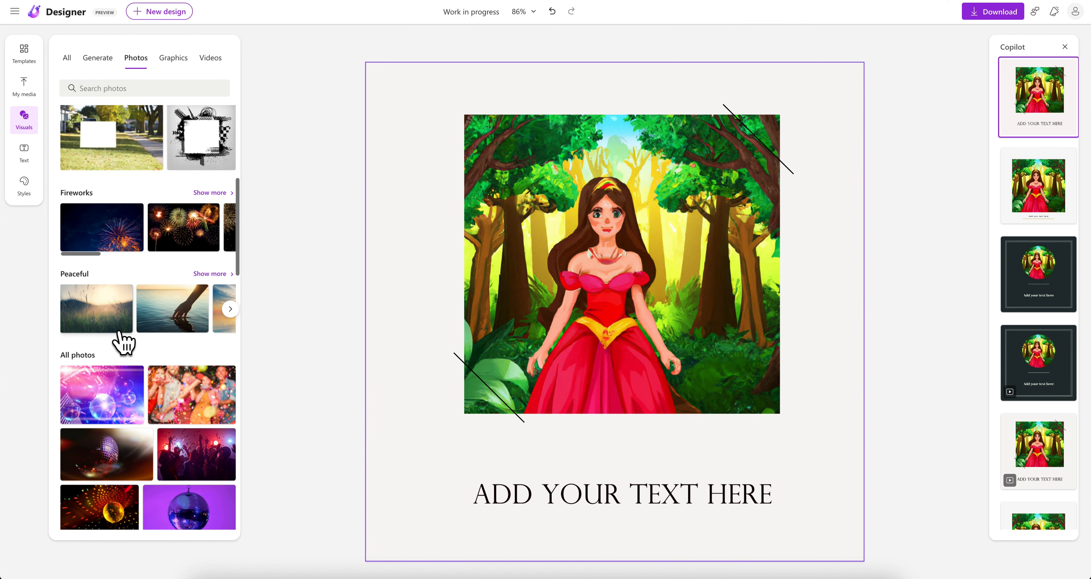
{"action": "scroll", "coordinate": [125, 293], "scroll_direction": "up", "scroll_amount": 6}
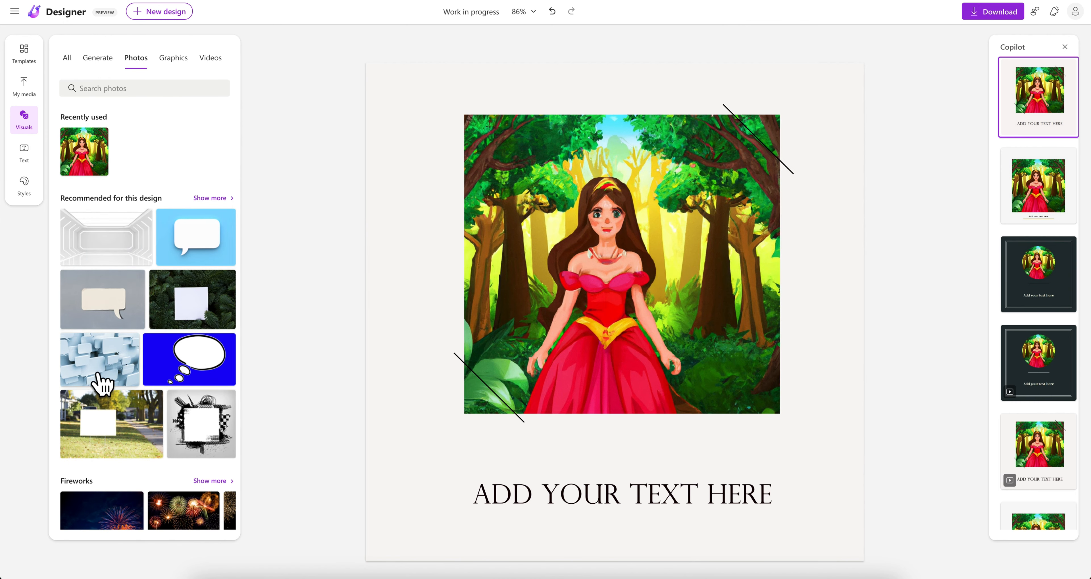
{"action": "left_click", "coordinate": [138, 88]}
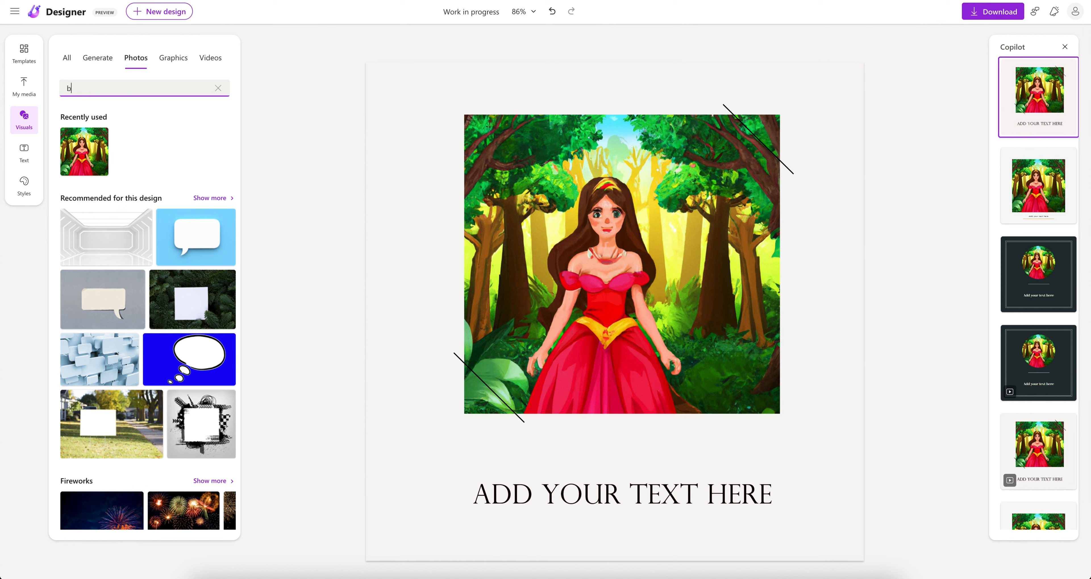
{"action": "key", "text": "Return"}
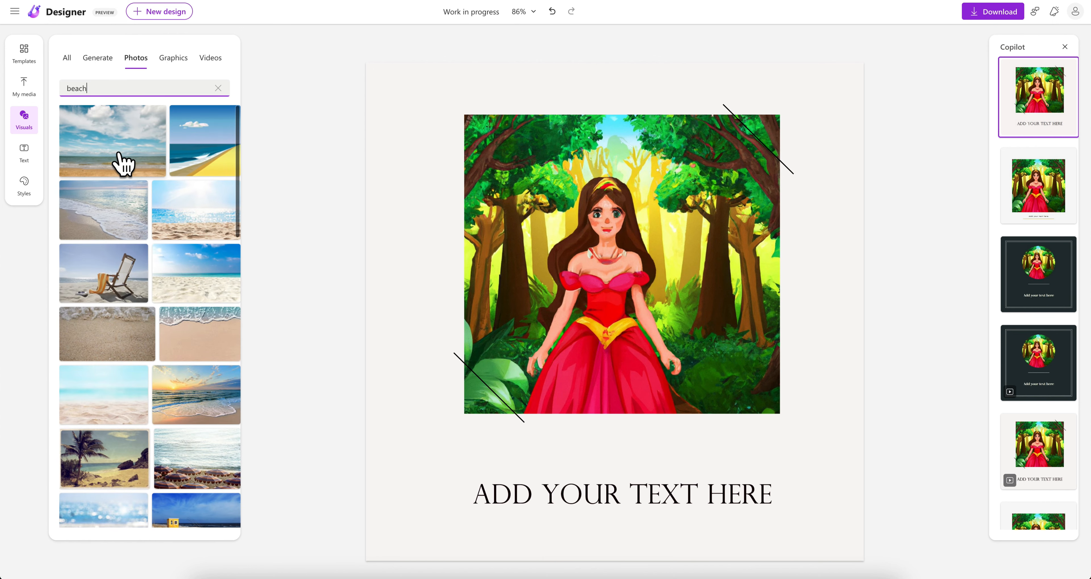
{"action": "left_click", "coordinate": [120, 157]}
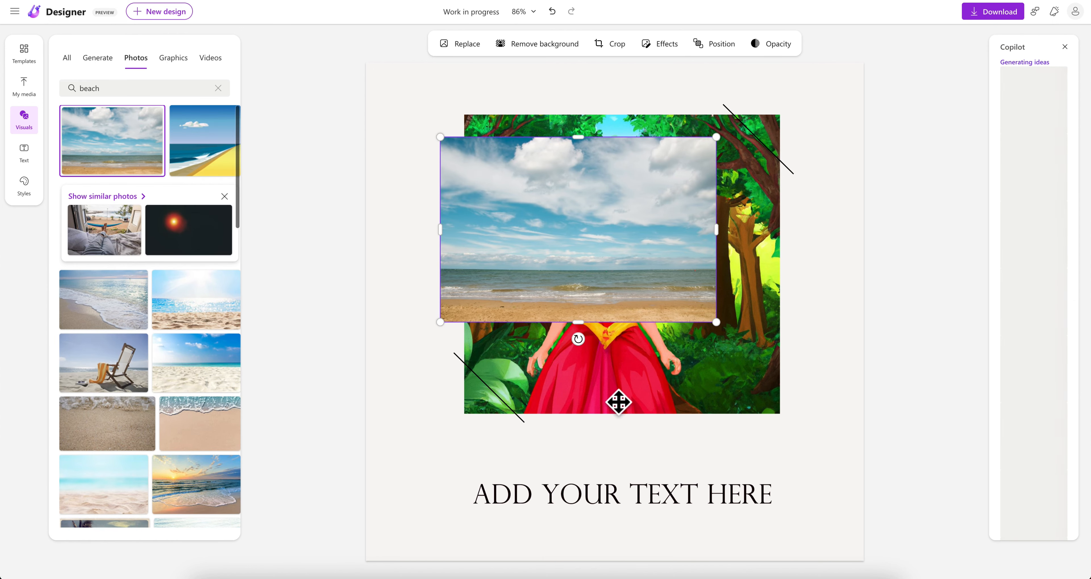
{"action": "left_click_drag", "start_coordinate": [629, 193], "coordinate": [753, 392]}
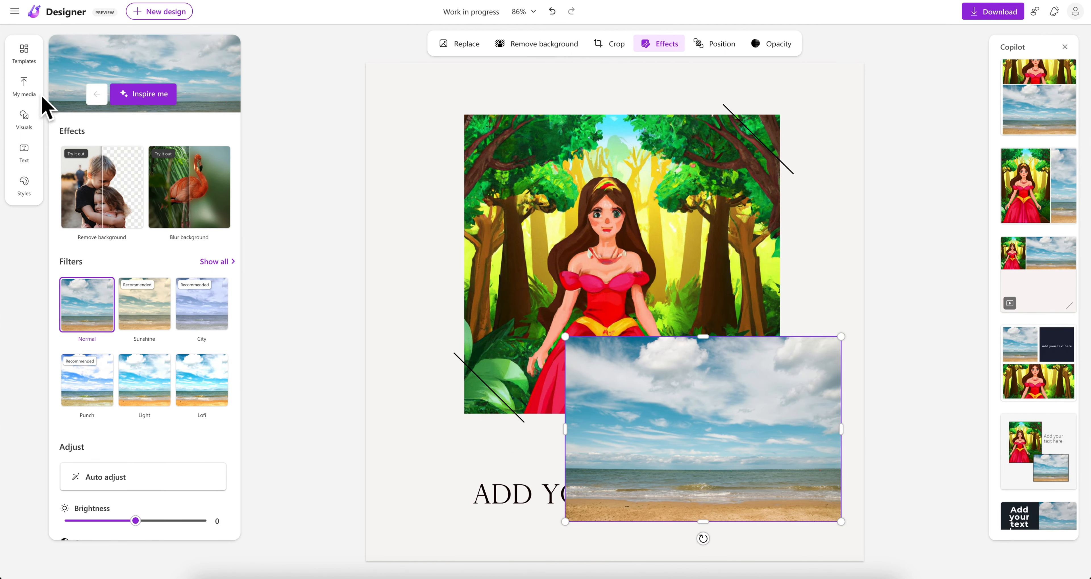
Step: Browse the beach graphics, clear the search, and examine the available shapes, lines, frames and illustration categories
{"action": "left_click", "coordinate": [36, 131]}
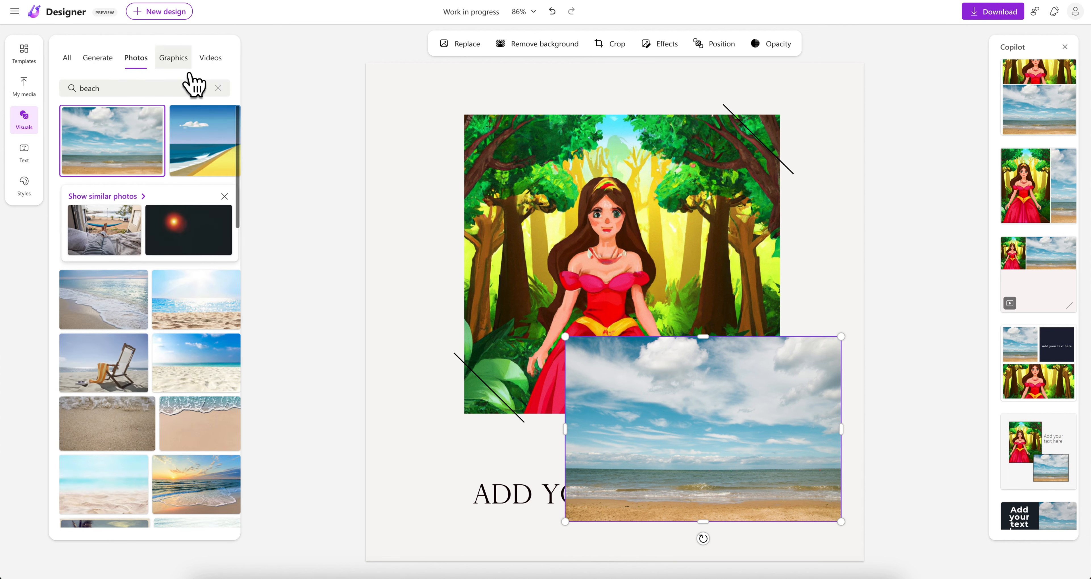
{"action": "left_click", "coordinate": [183, 66]}
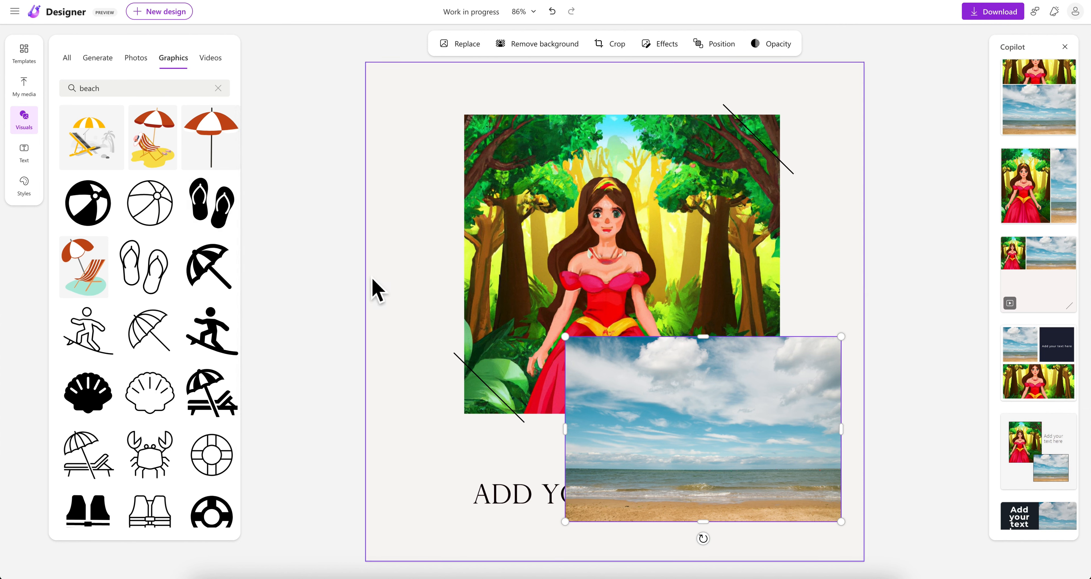
{"action": "scroll", "coordinate": [214, 304], "scroll_direction": "down", "scroll_amount": 3}
{"action": "scroll", "coordinate": [214, 298], "scroll_direction": "up", "scroll_amount": 3}
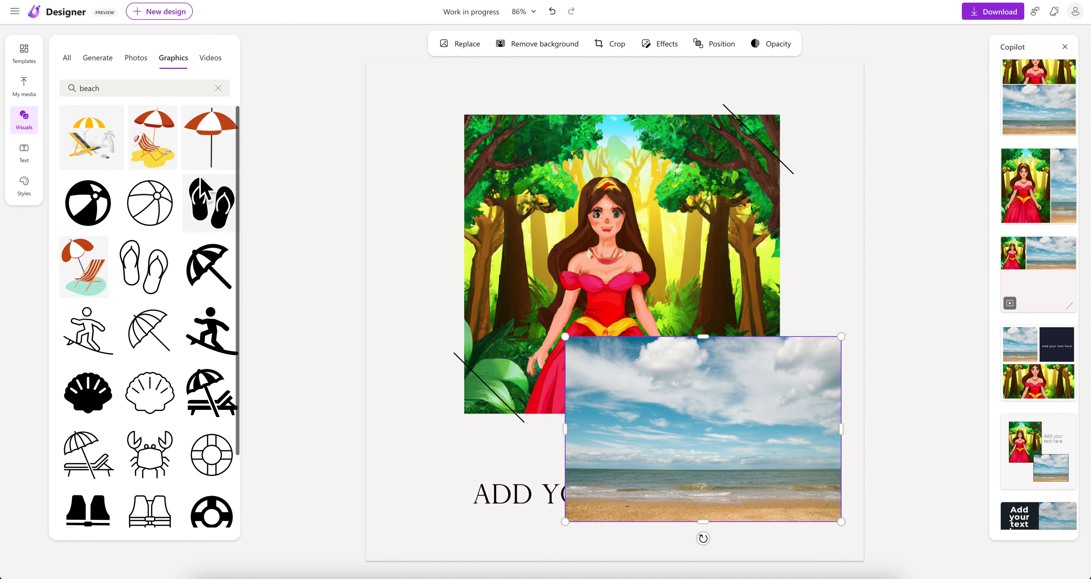
{"action": "left_click", "coordinate": [218, 88]}
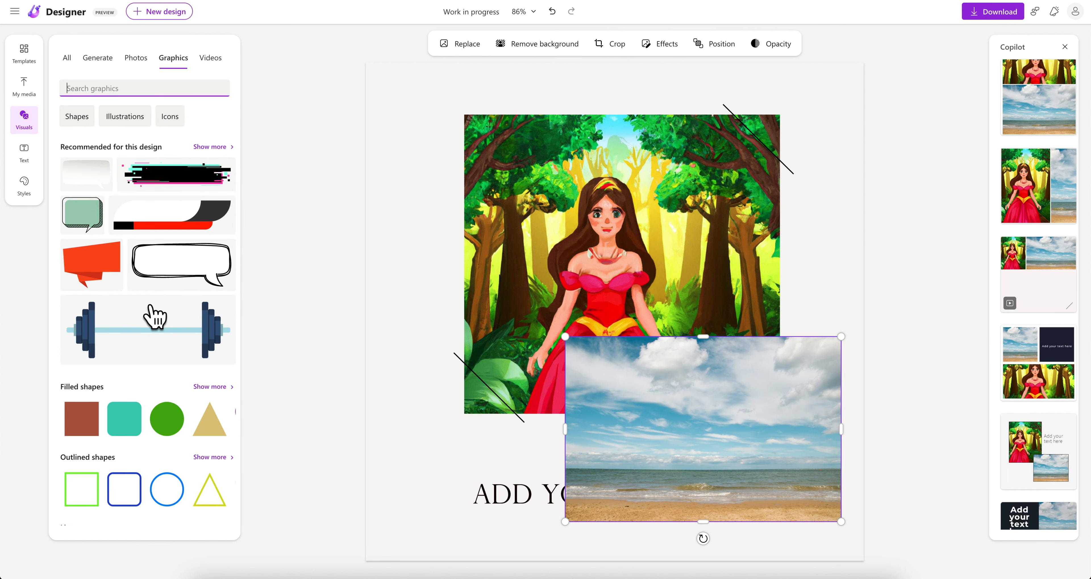
{"action": "scroll", "coordinate": [151, 312], "scroll_direction": "down", "scroll_amount": 2}
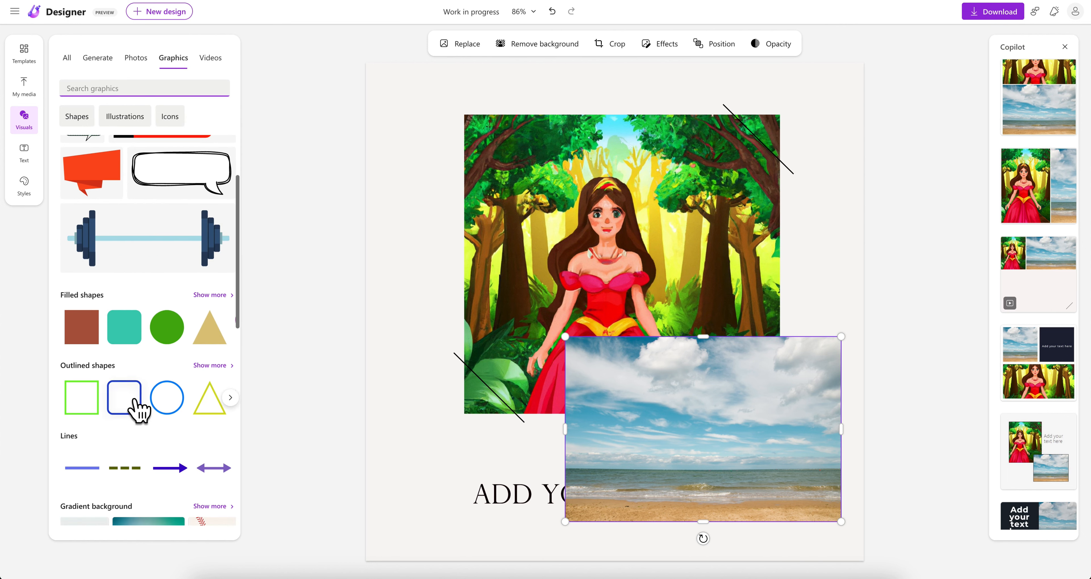
{"action": "scroll", "coordinate": [140, 473], "scroll_direction": "down", "scroll_amount": 10}
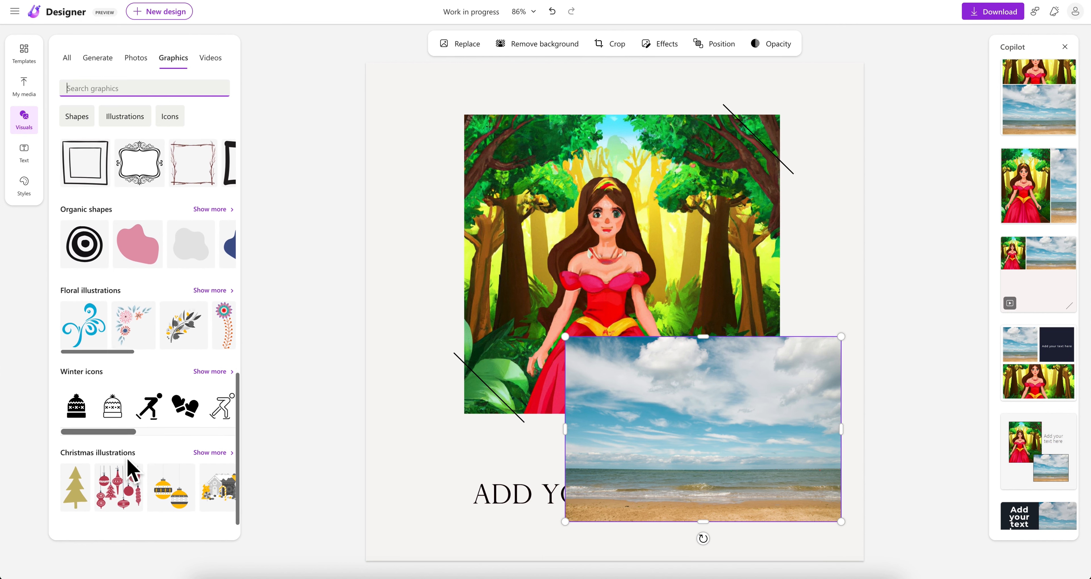
{"action": "scroll", "coordinate": [127, 469], "scroll_direction": "up", "scroll_amount": 12}
{"action": "left_click", "coordinate": [193, 87]}
Step: Add the underwater ocean video over the beach photo and enlarge it past the page's right edge
{"action": "left_click", "coordinate": [219, 70]}
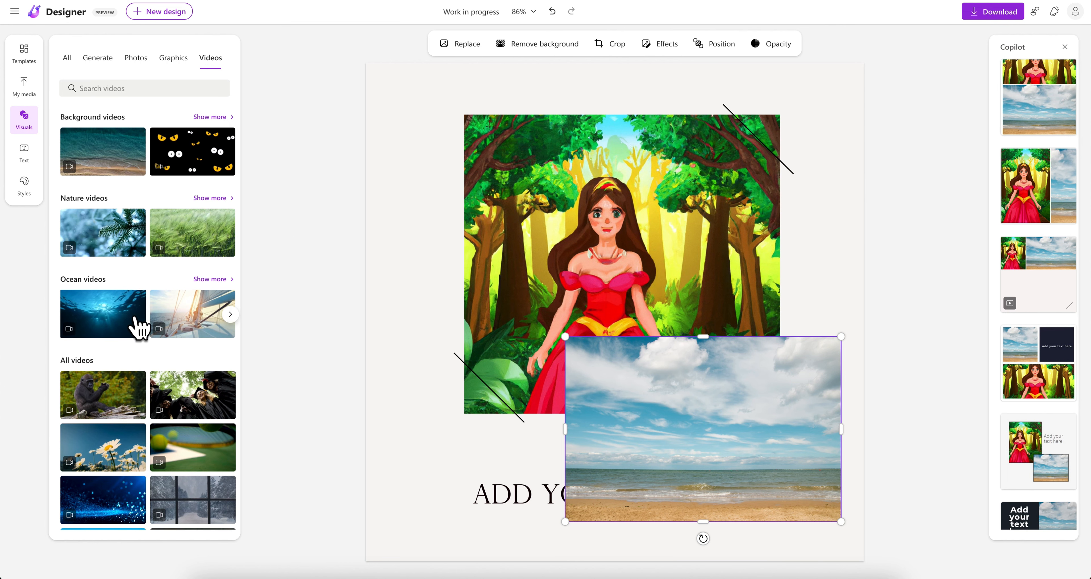
{"action": "left_click", "coordinate": [124, 309]}
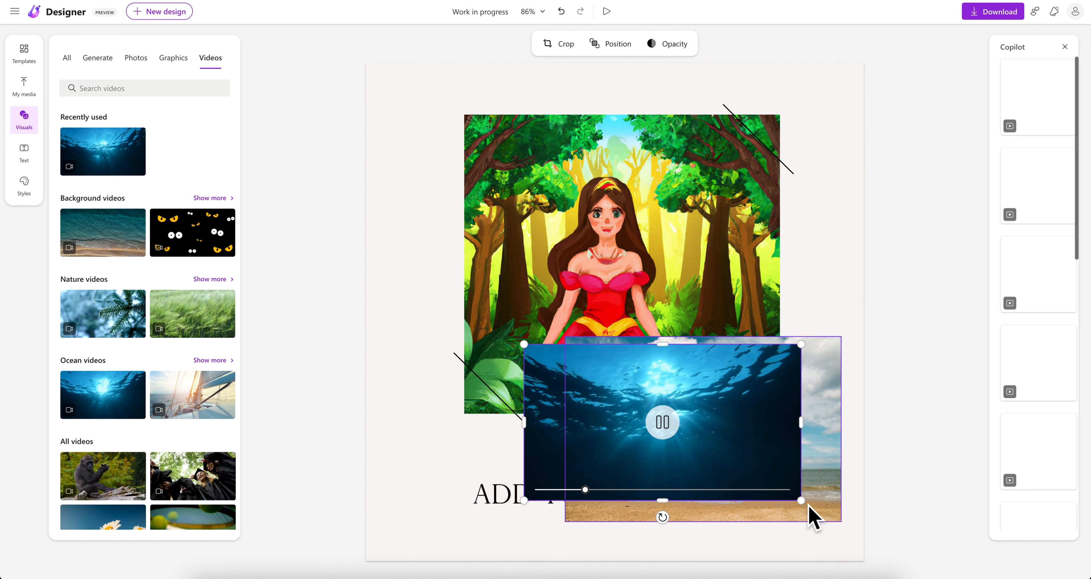
{"action": "left_click_drag", "start_coordinate": [802, 501], "coordinate": [887, 538]}
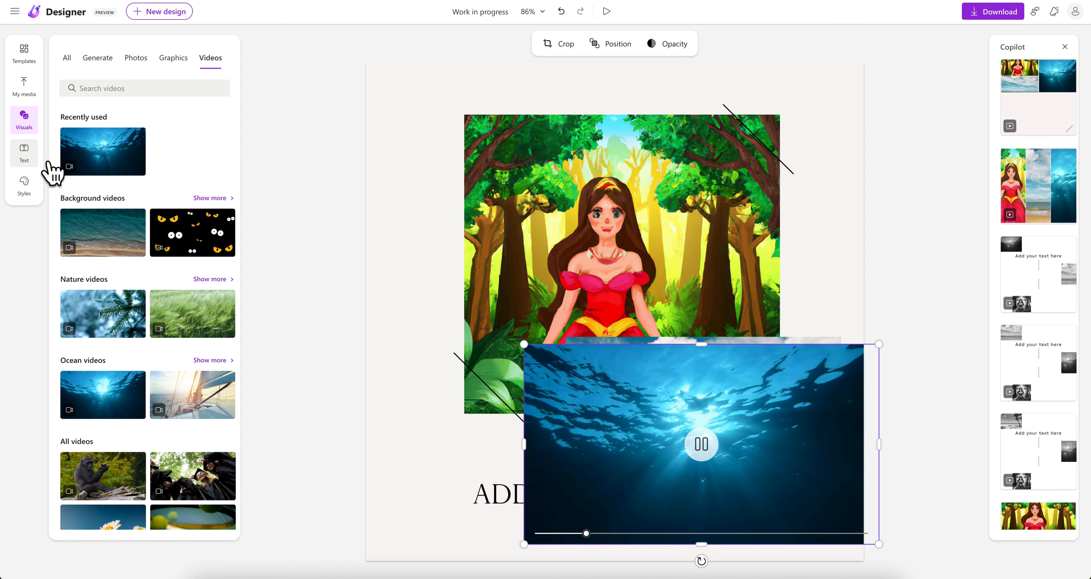
Step: Add the "NEW POST" text style to the design and move it to the page's left edge beside the princess image
{"action": "left_click", "coordinate": [38, 173]}
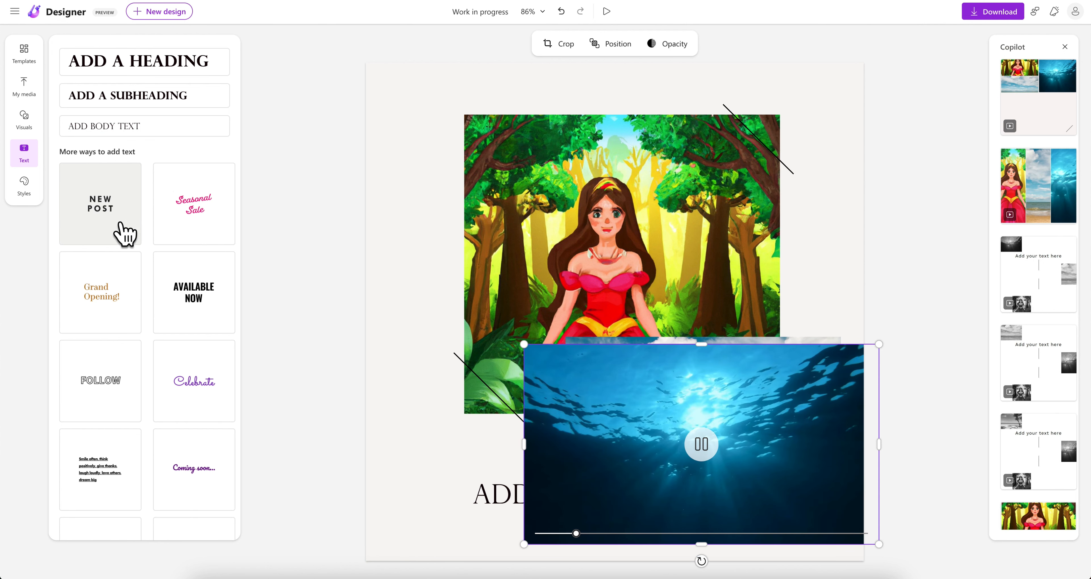
{"action": "left_click", "coordinate": [134, 233]}
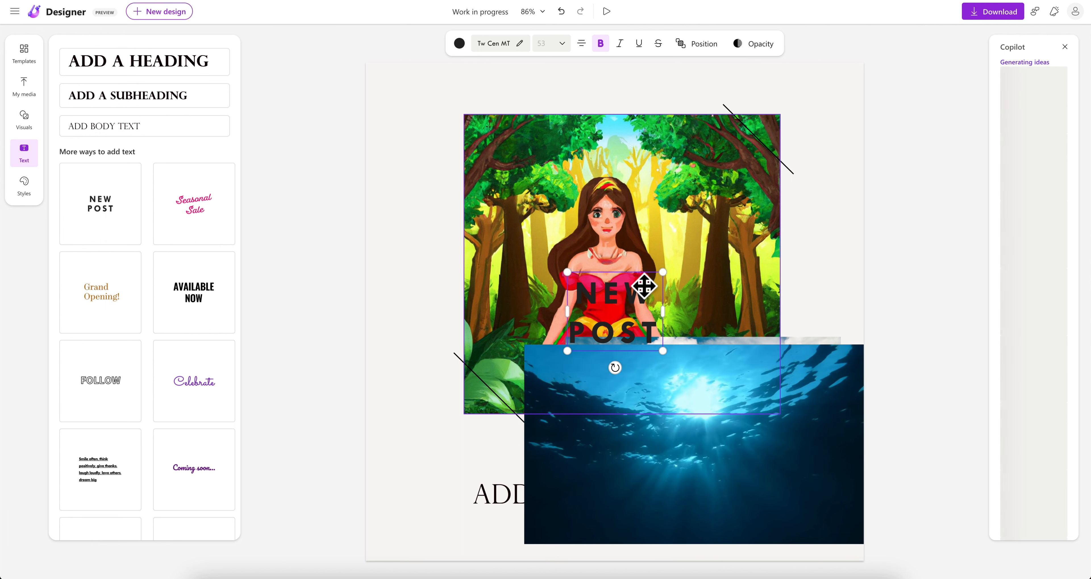
{"action": "left_click_drag", "start_coordinate": [644, 286], "coordinate": [447, 358]}
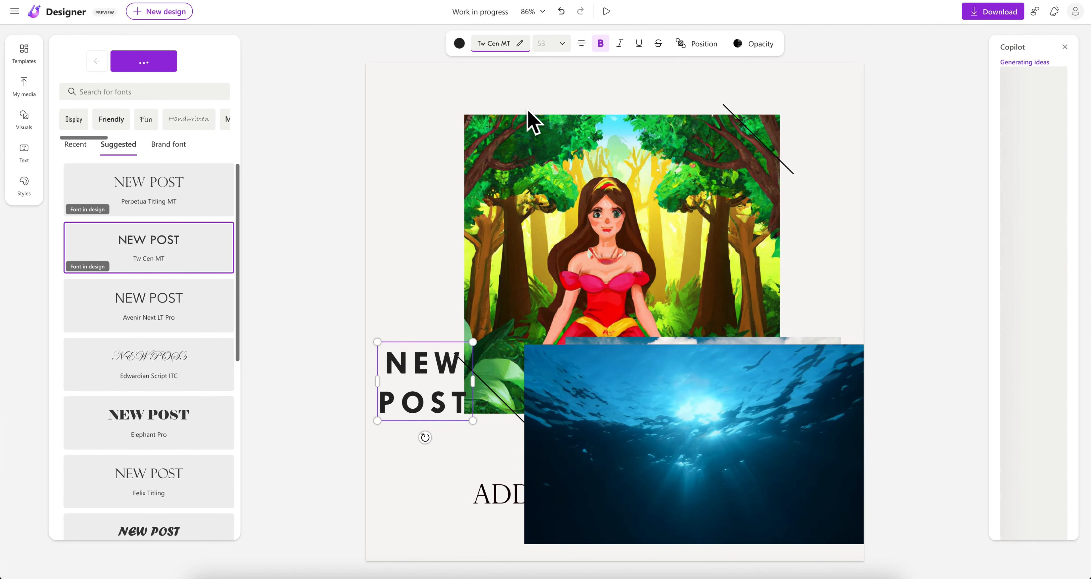
Step: Examine the font and colour options for the "NEW POST" text and the other ready-made text styles
{"action": "left_click", "coordinate": [532, 53]}
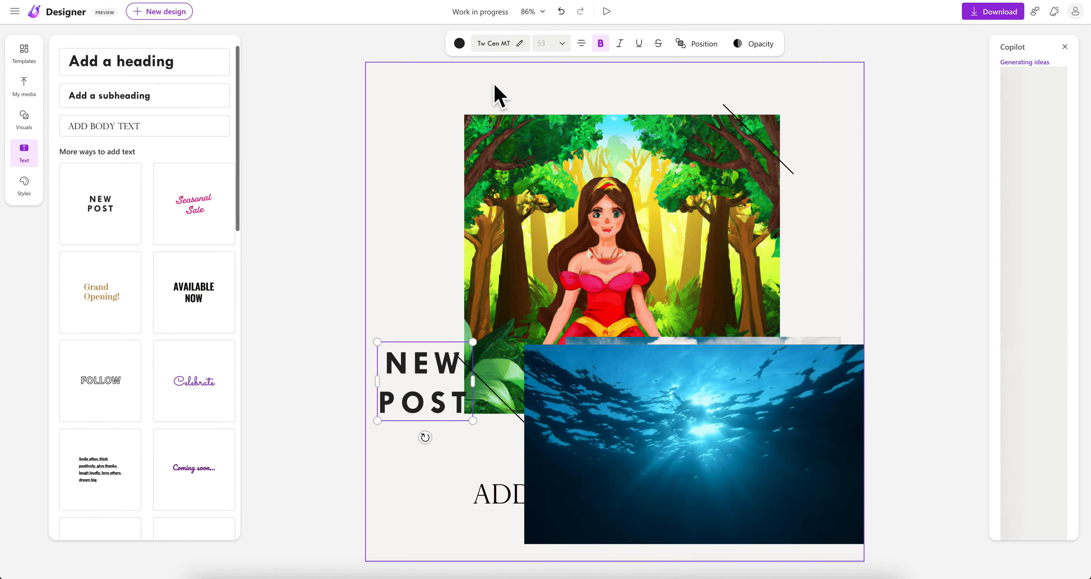
{"action": "left_click", "coordinate": [471, 55]}
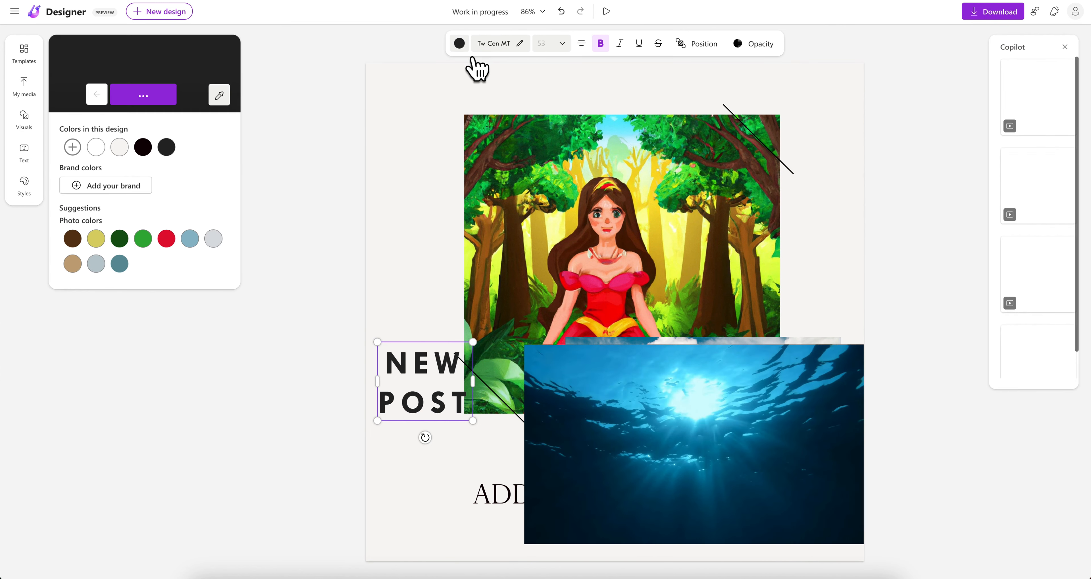
{"action": "left_click", "coordinate": [471, 56]}
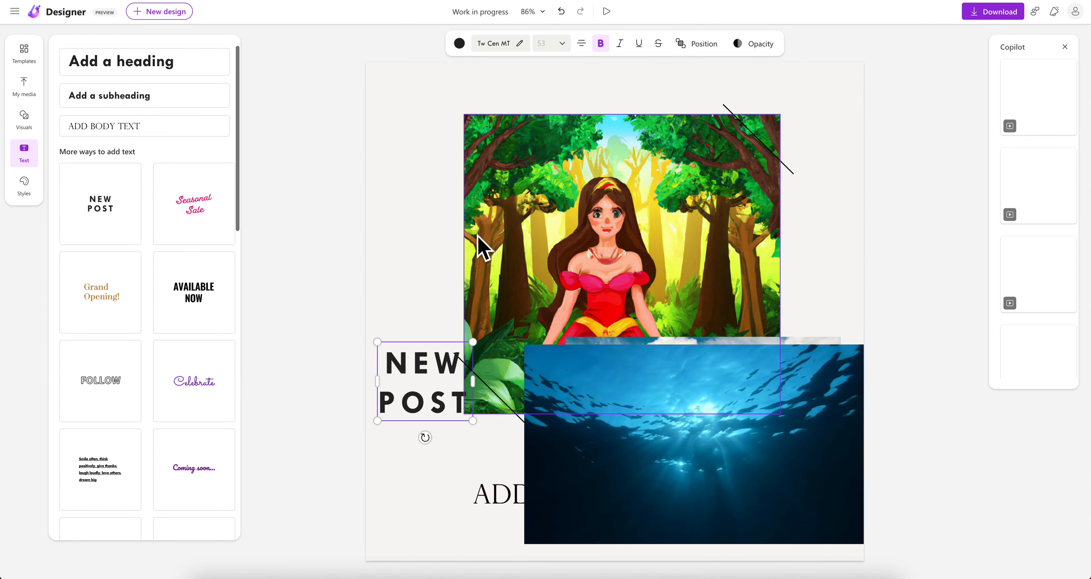
{"action": "scroll", "coordinate": [147, 219], "scroll_direction": "down", "scroll_amount": 2}
{"action": "scroll", "coordinate": [149, 220], "scroll_direction": "up", "scroll_amount": 2}
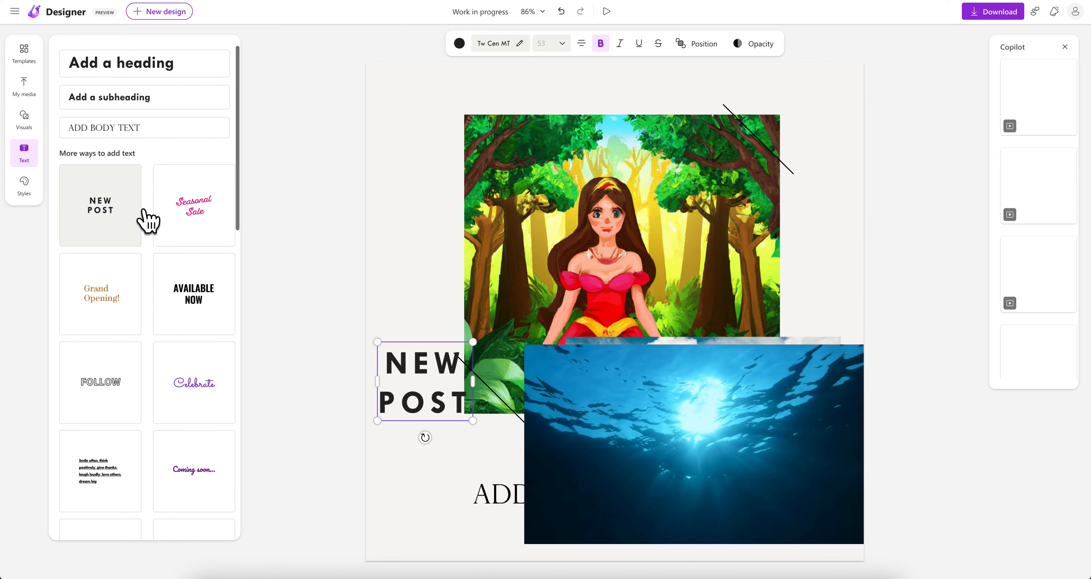
Step: Apply the pink Century Gothic style set to the whole design and look through the suggested Copilot layouts
{"action": "left_click", "coordinate": [39, 202]}
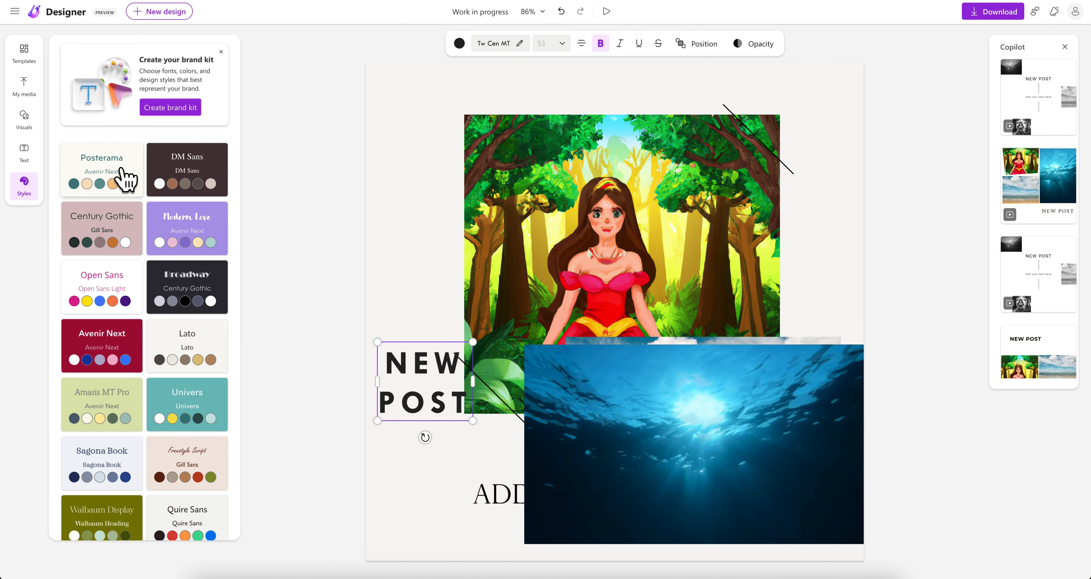
{"action": "left_click", "coordinate": [103, 233]}
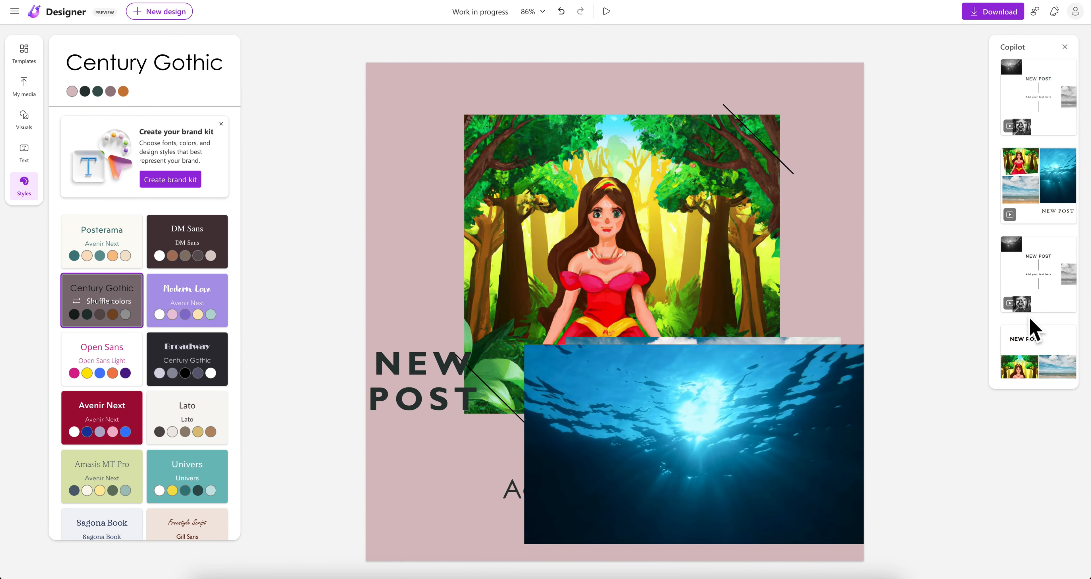
{"action": "scroll", "coordinate": [1033, 326], "scroll_direction": "down", "scroll_amount": 1}
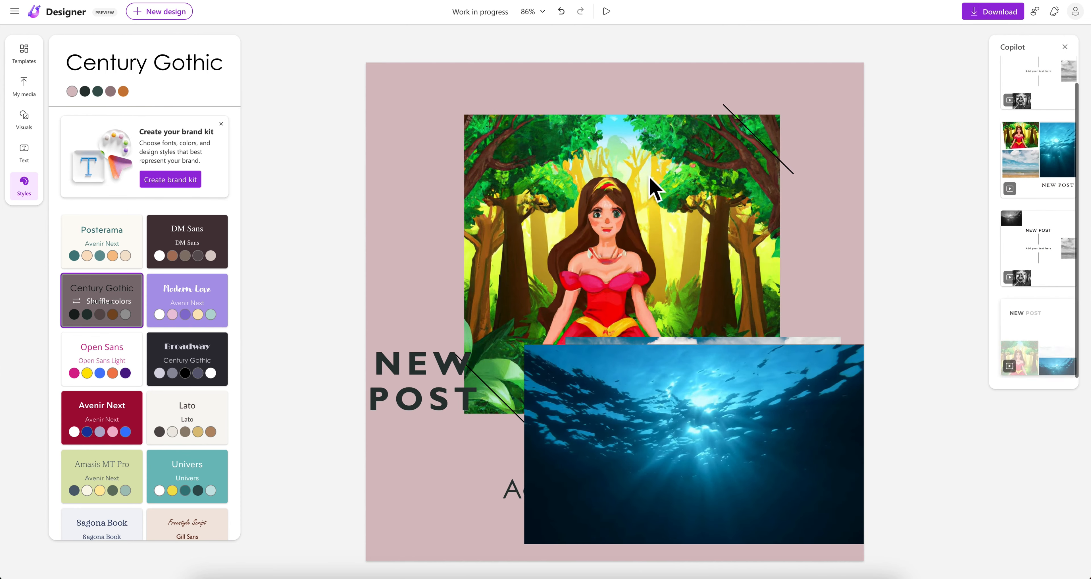